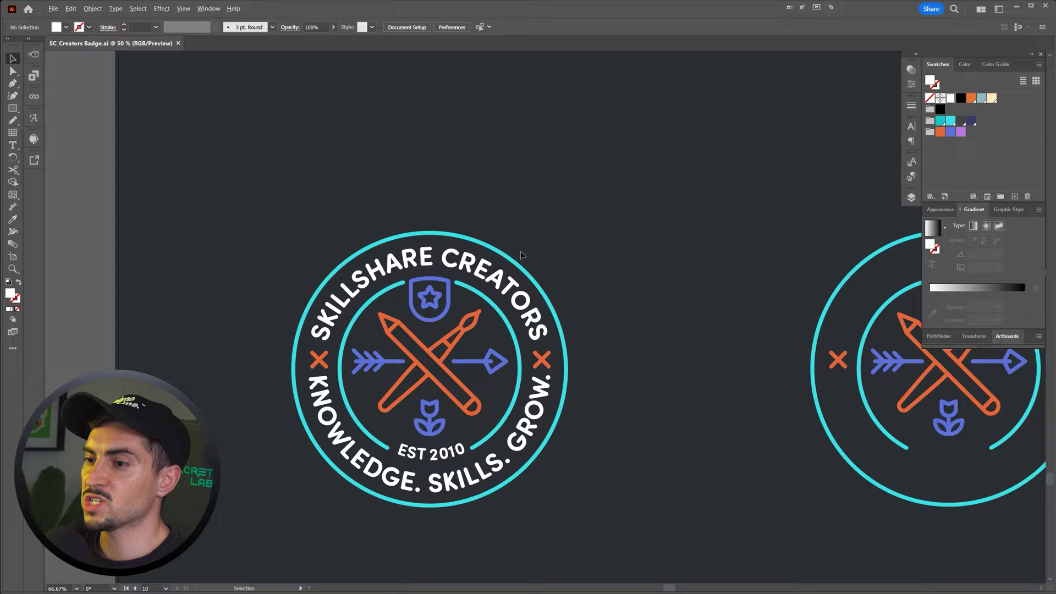
Step: Draw a circle about 601 pt wide centred inside the textless badge's outer ring, with a white stroke and no fill
drag(521, 255, 651, 174)
drag(366, 430, 359, 436)
click(679, 230)
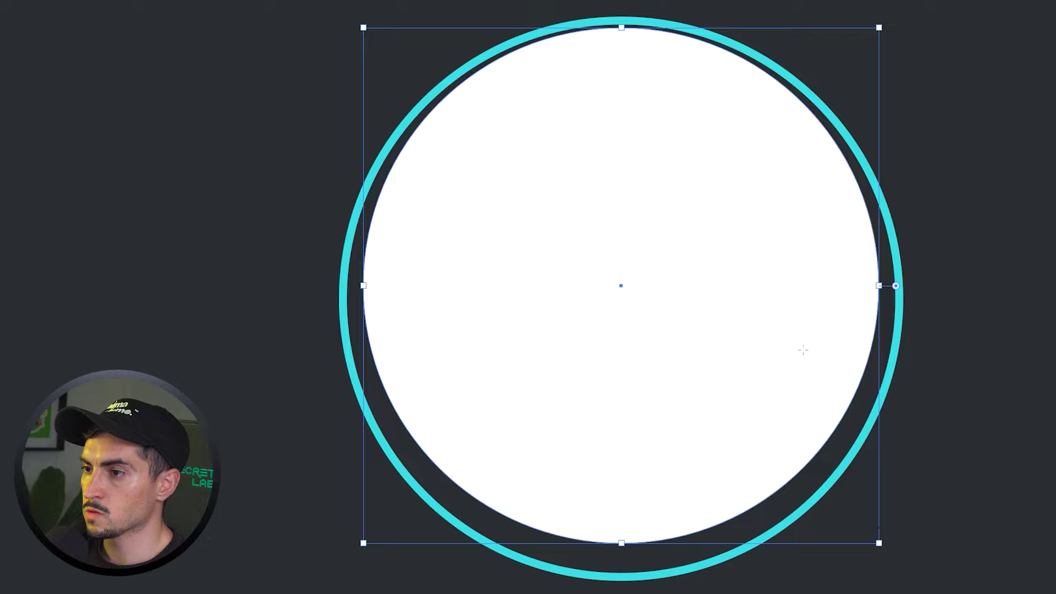
drag(797, 269, 797, 281)
key(shift+x)
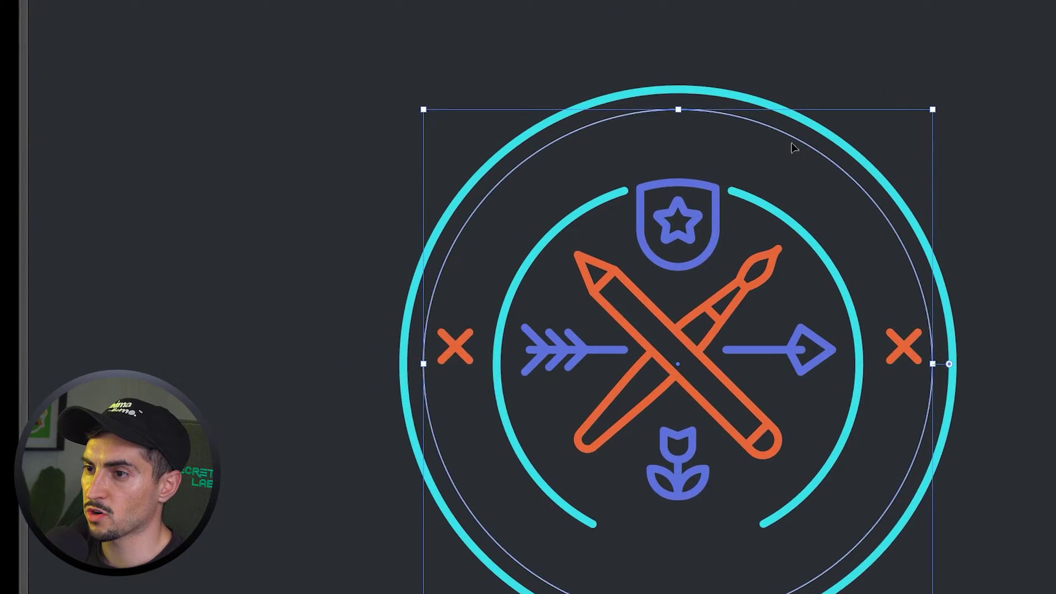
Step: Place text along the new circle with the Type on a Path tool, starting just before the circle's top point
click(99, 158)
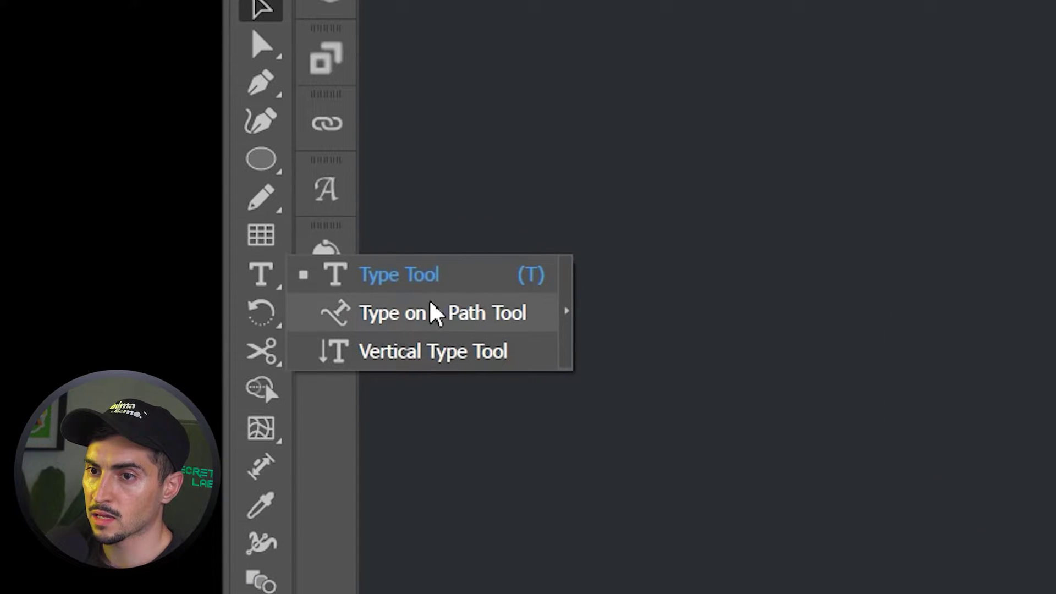
click(450, 317)
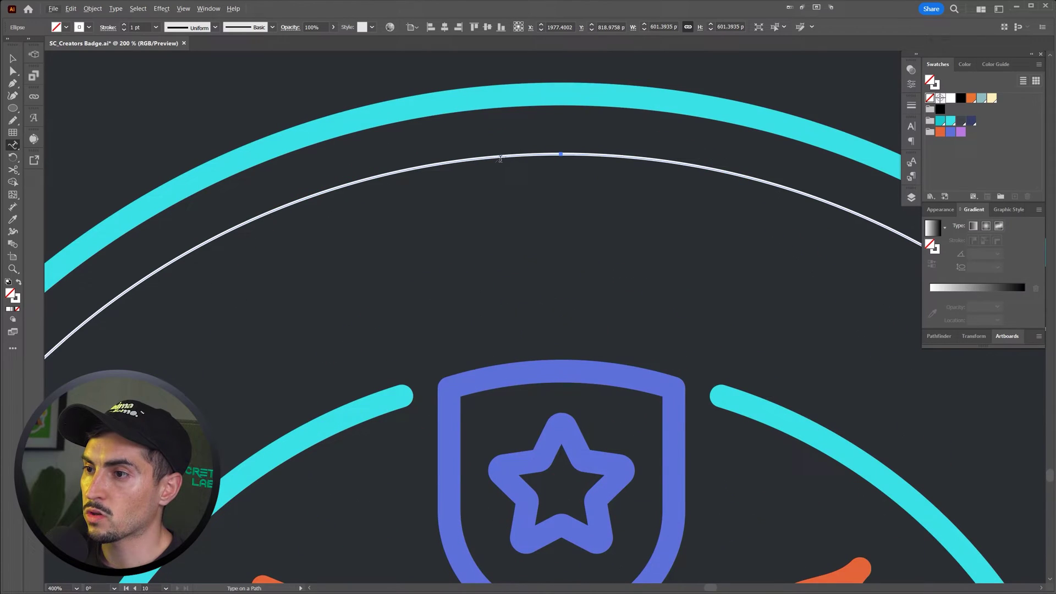
click(502, 156)
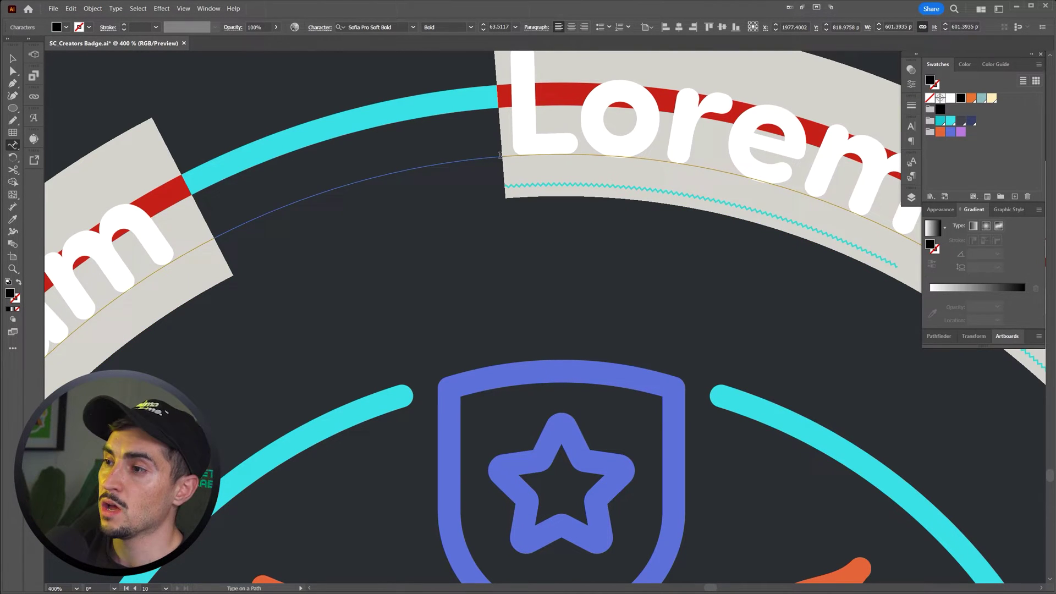
key(Escape)
Step: Scale the text circle down about its centre to about 514 pt wide, so it fits between the badge's rings
key(ctrl+1)
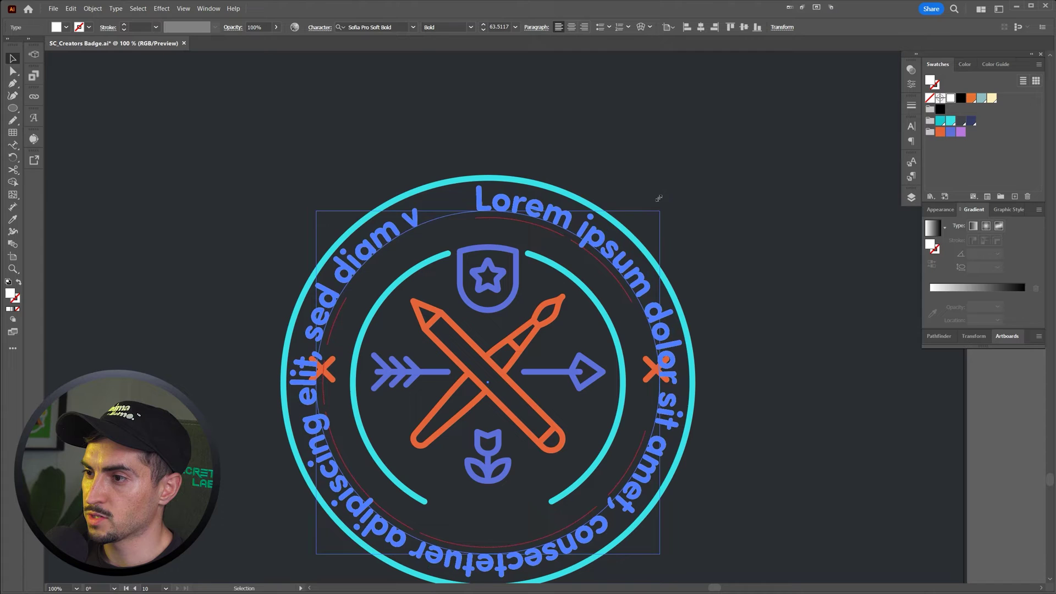
drag(659, 198, 649, 204)
drag(688, 239, 664, 203)
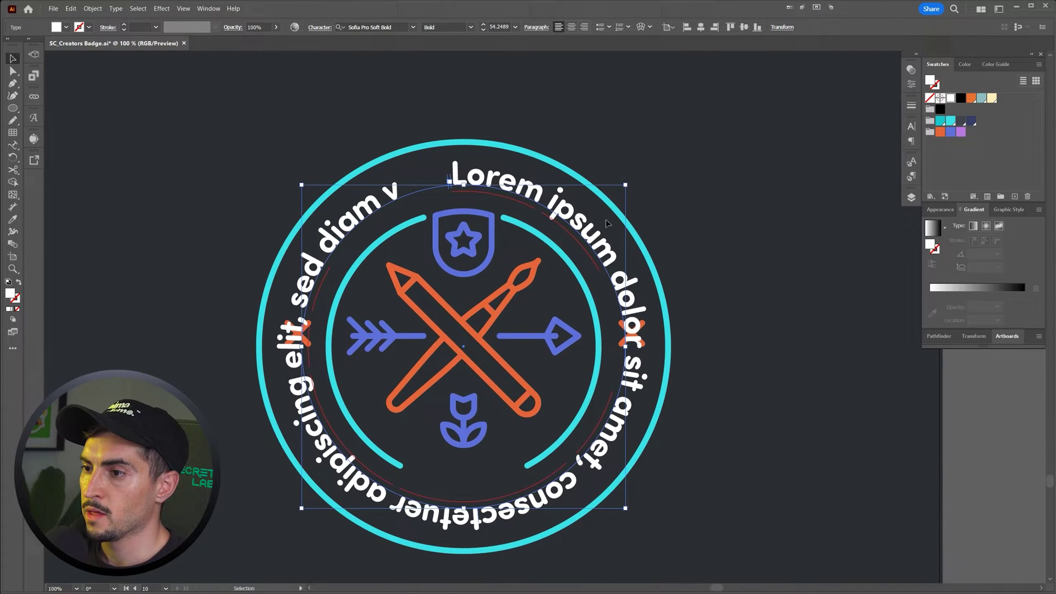
Step: Replace the placeholder text on the circle with SKILLSHARE CREATORS
key(ctrl+=)
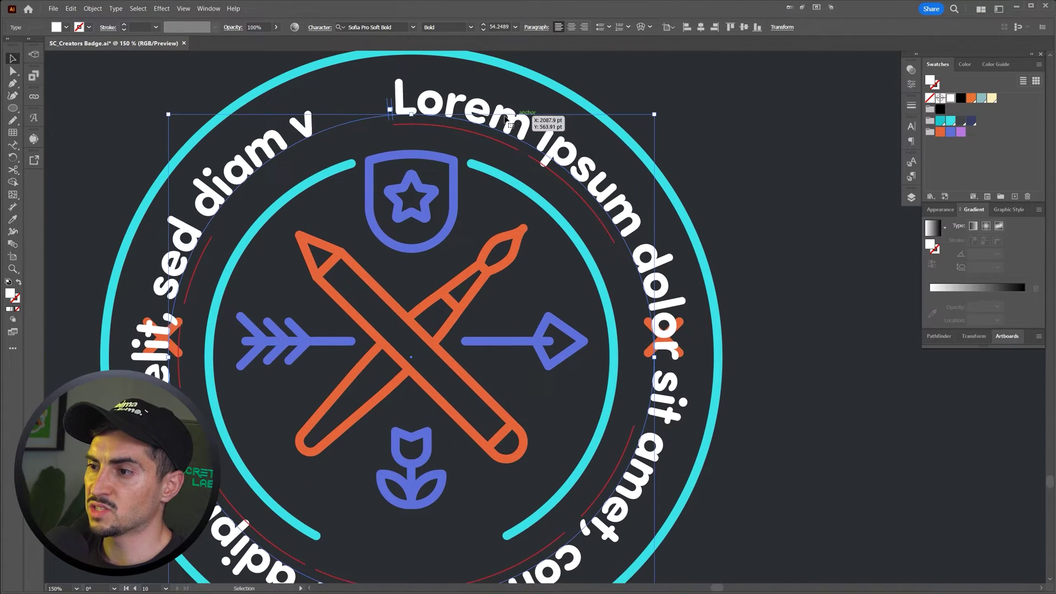
scroll(664, 289, down, 3)
scroll(581, 391, down, 2)
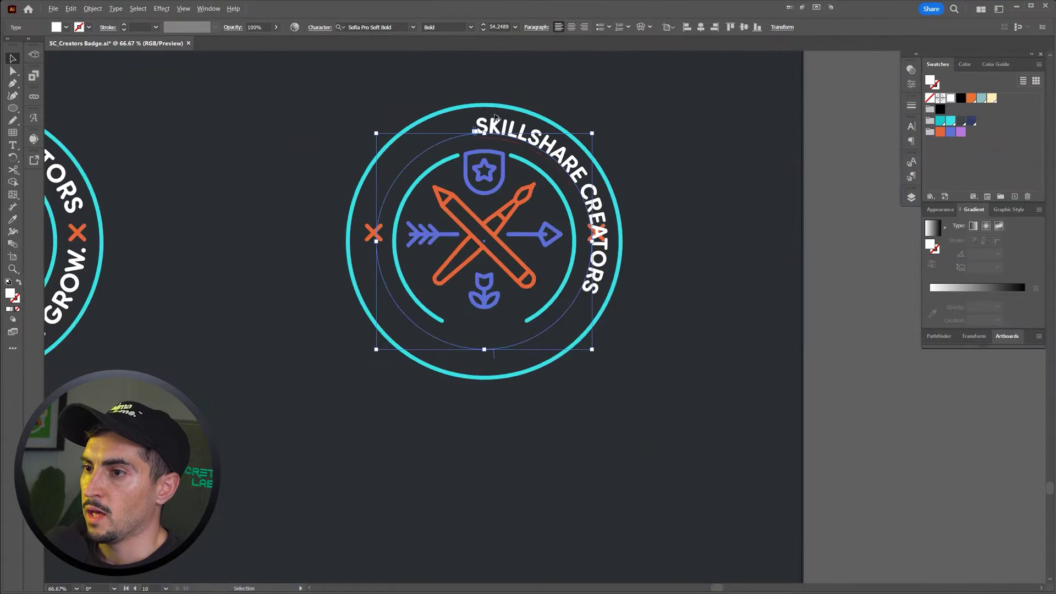
scroll(495, 117, up, 1)
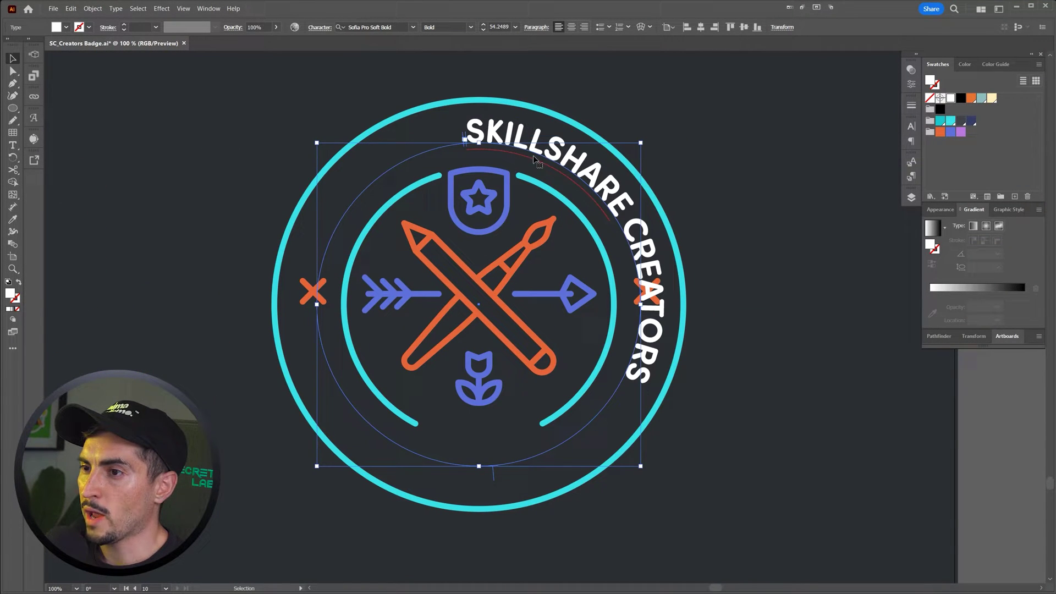
Step: Shorten the text on the circle to SKILLSHARE C
drag(646, 139, 556, 131)
key(ctrl+z)
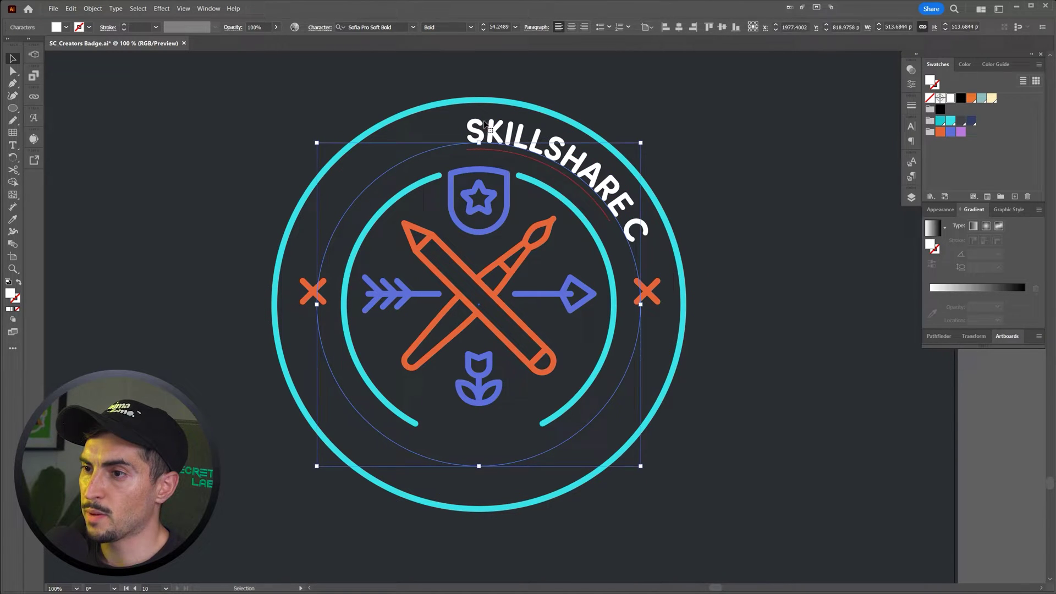
click(580, 104)
click(511, 123)
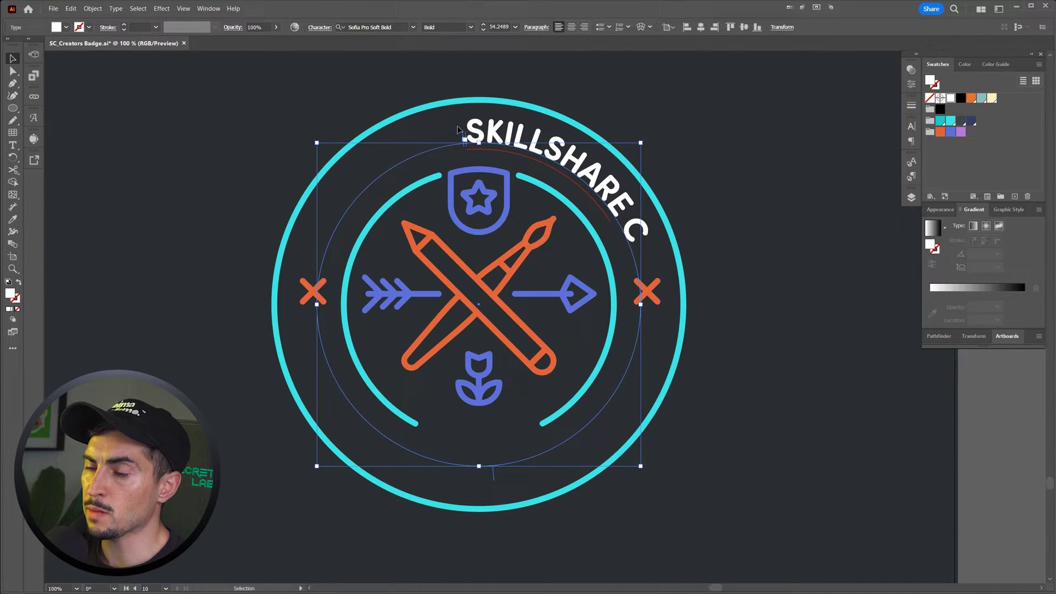
Step: Examine the start and end brackets near the circle's top and the middle bracket at its bottom
scroll(457, 129, up, 4)
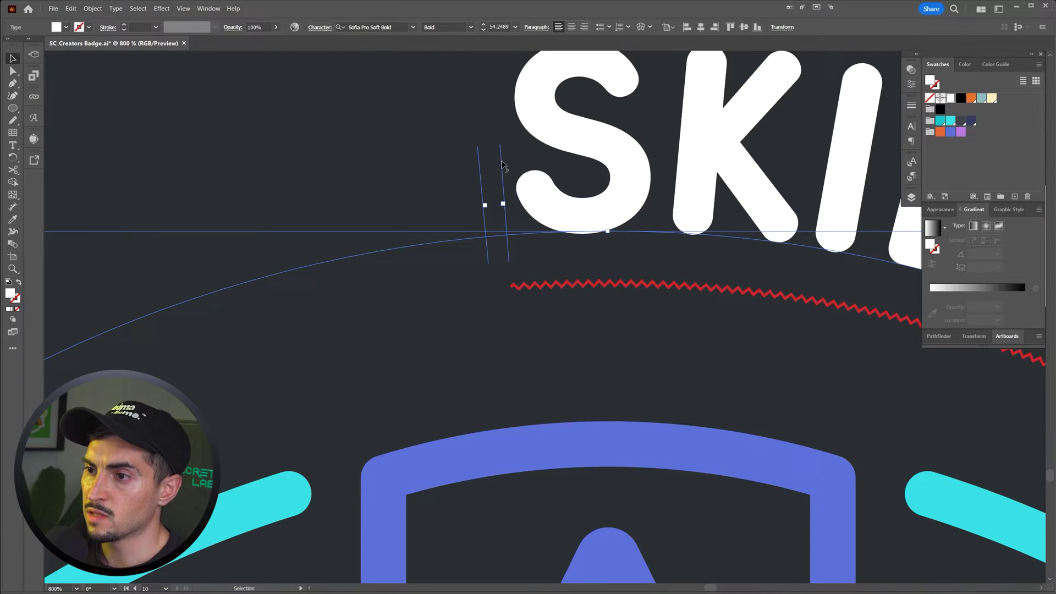
scroll(502, 164, down, 6)
scroll(551, 312, up, 2)
scroll(552, 314, down, 1)
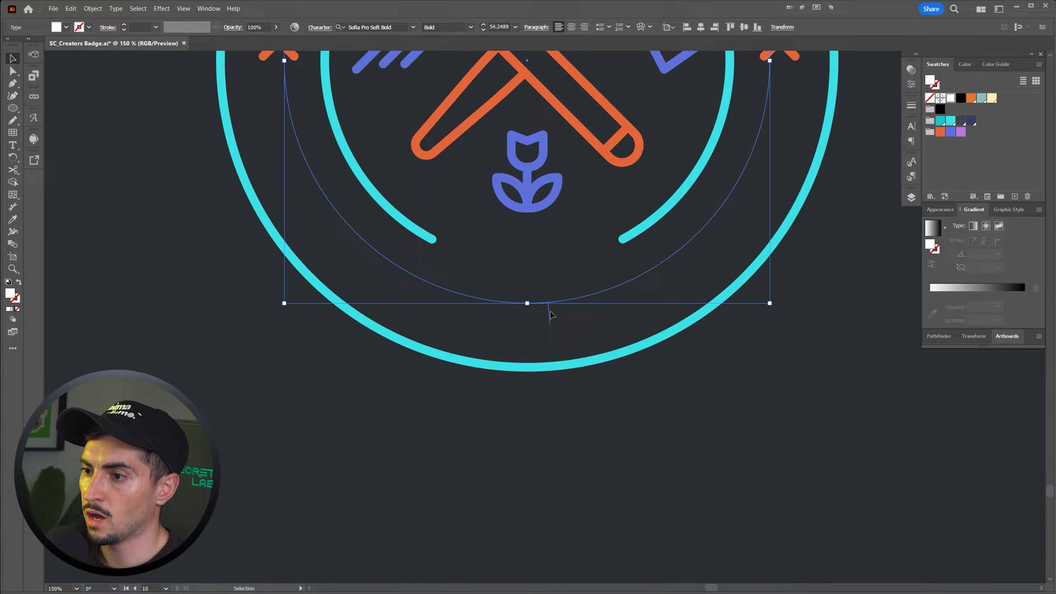
scroll(550, 314, up, 2)
scroll(534, 241, down, 3)
drag(534, 241, 563, 433)
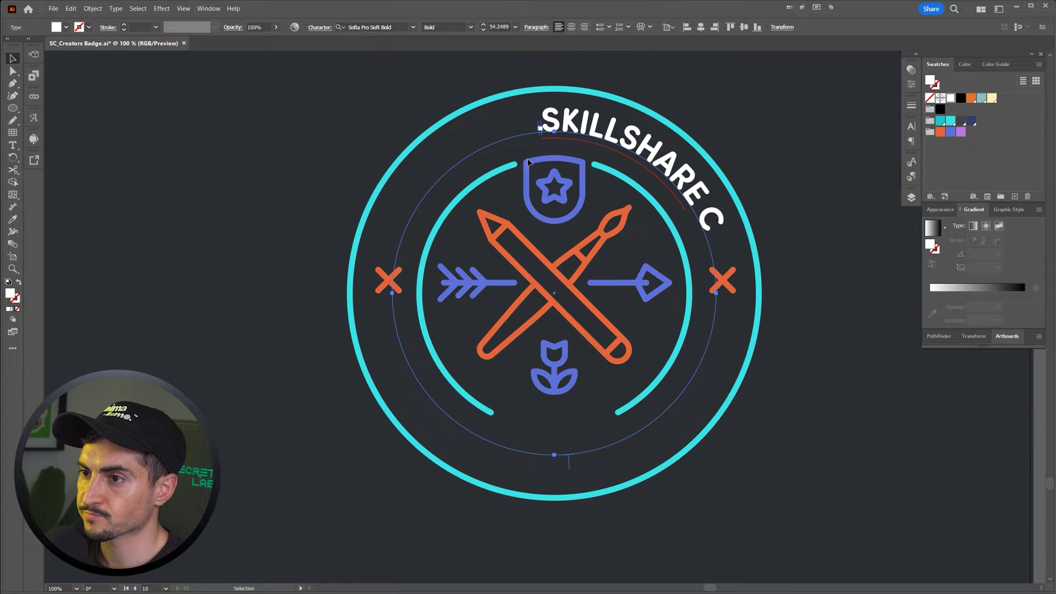
scroll(538, 128, up, 3)
Step: Move the path text's end bracket around the circle until only SKILLS fits on the path
drag(547, 133, 498, 136)
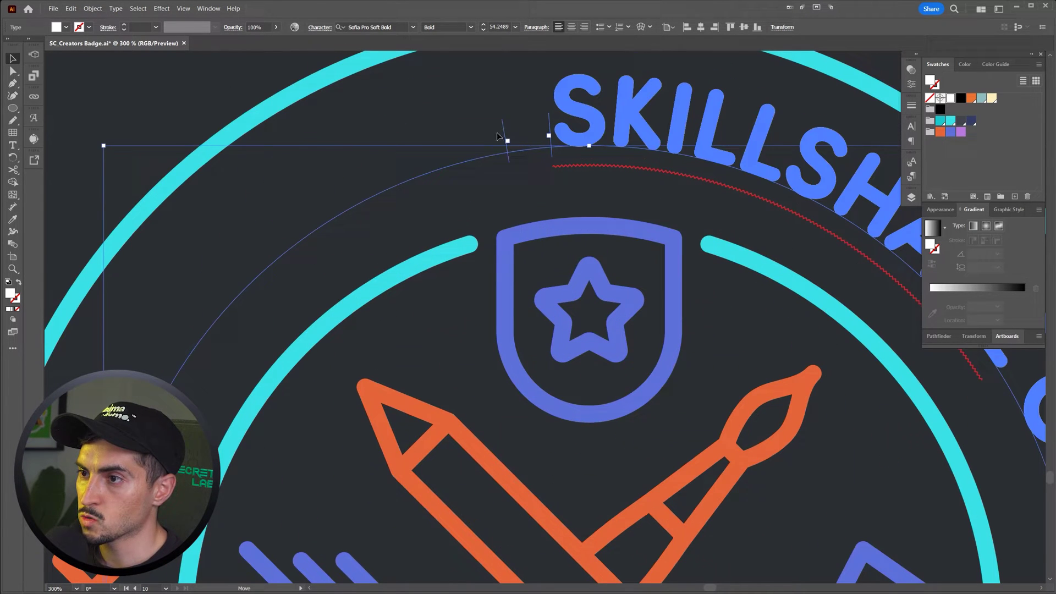
scroll(183, 389, down, 3)
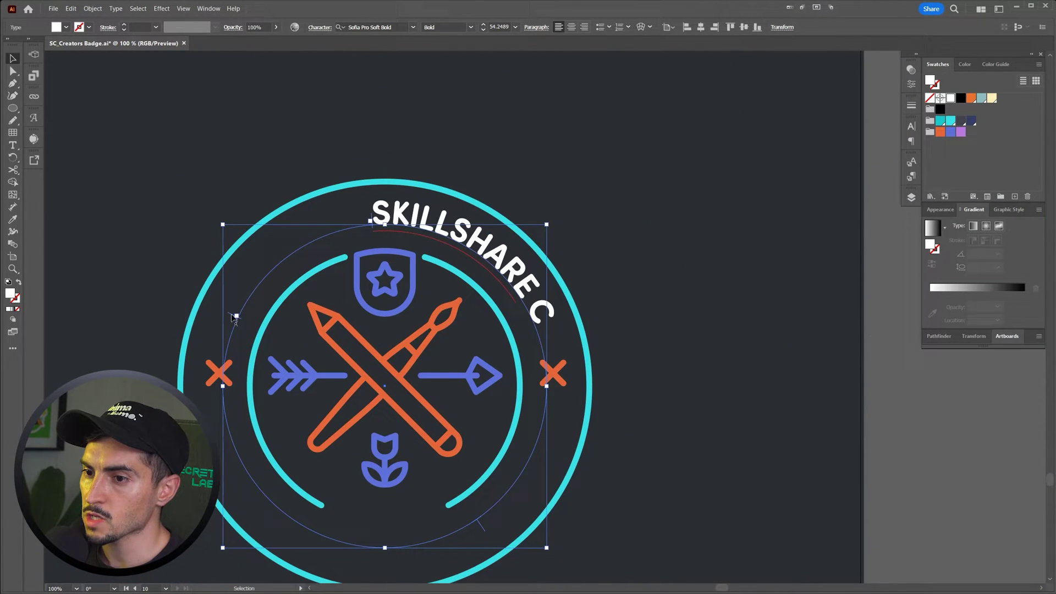
drag(235, 318, 383, 490)
drag(526, 240, 501, 223)
scroll(426, 220, up, 2)
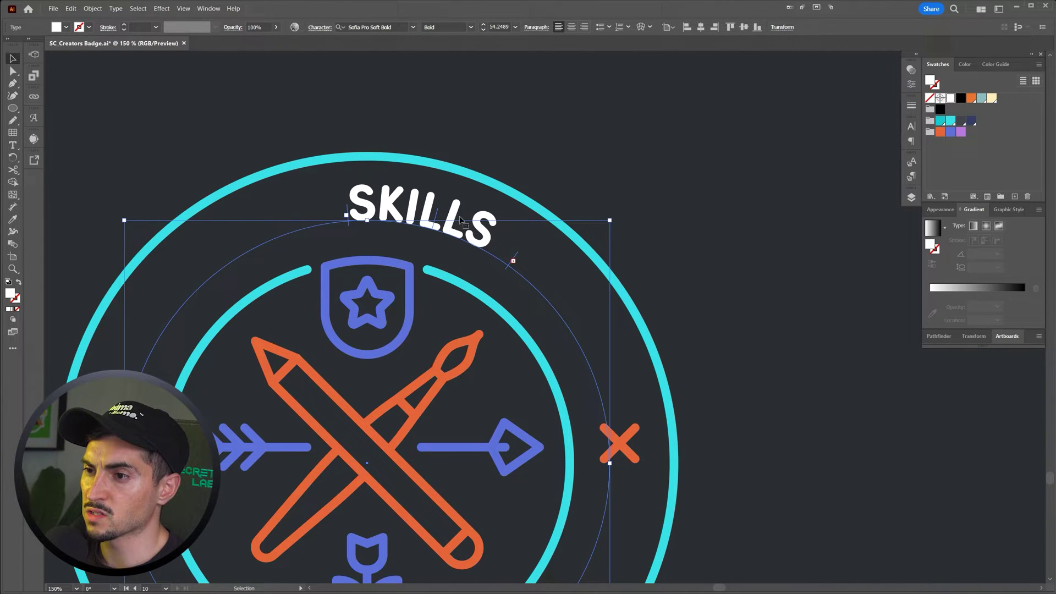
scroll(460, 220, up, 4)
drag(402, 200, 487, 248)
scroll(504, 240, down, 2)
key(ctrl+z)
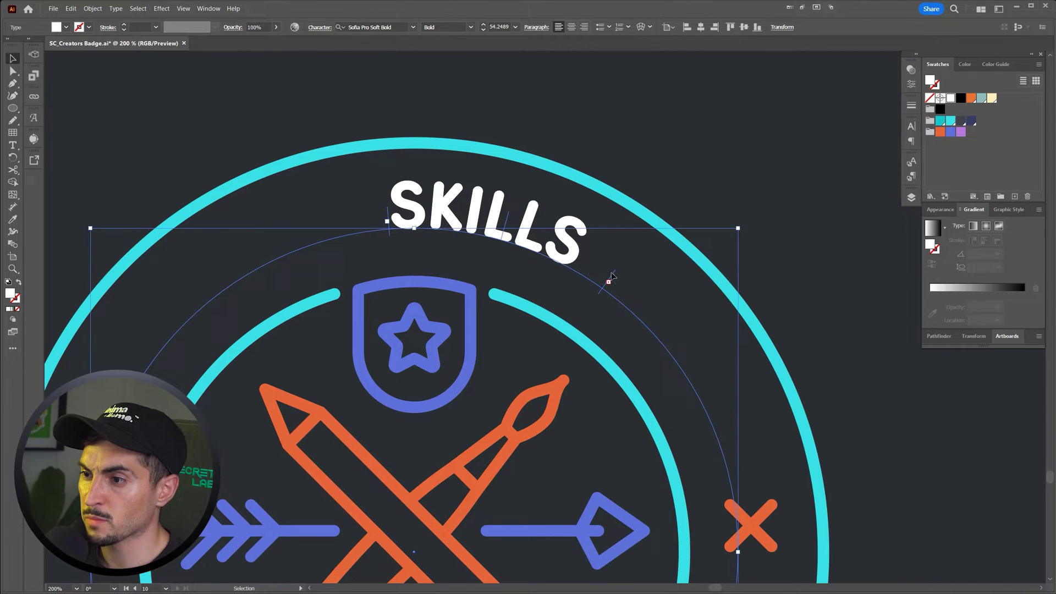
Step: Extend the end bracket farther around the circle and complete the wording to SKILLSHARE CREATORS
drag(608, 278, 762, 451)
drag(801, 550, 800, 550)
key(ctrl+minus)
key(ctrl+minus)
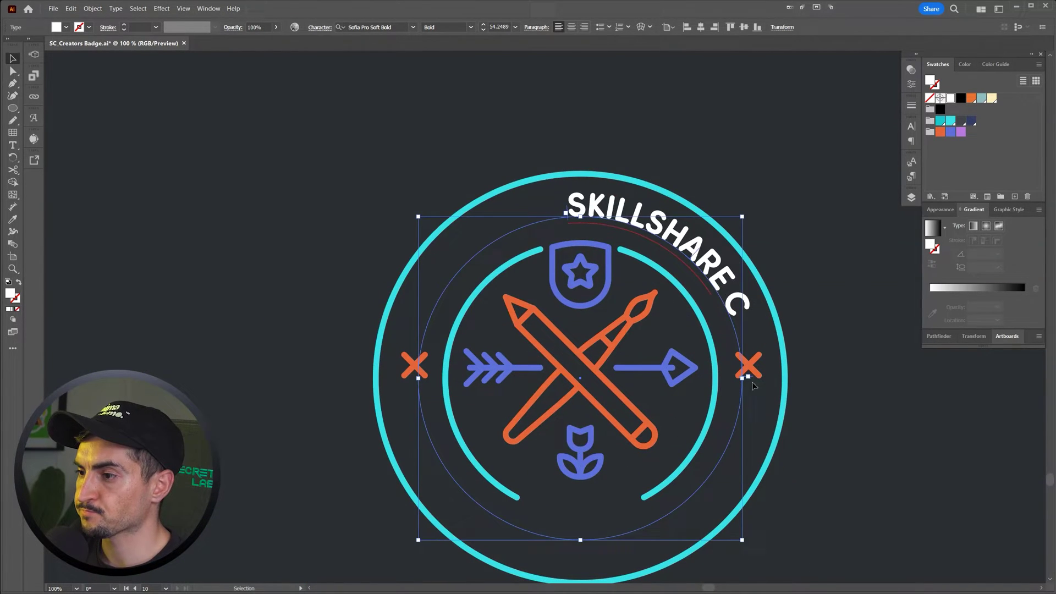
key(t)
click(737, 311)
text(REAT)
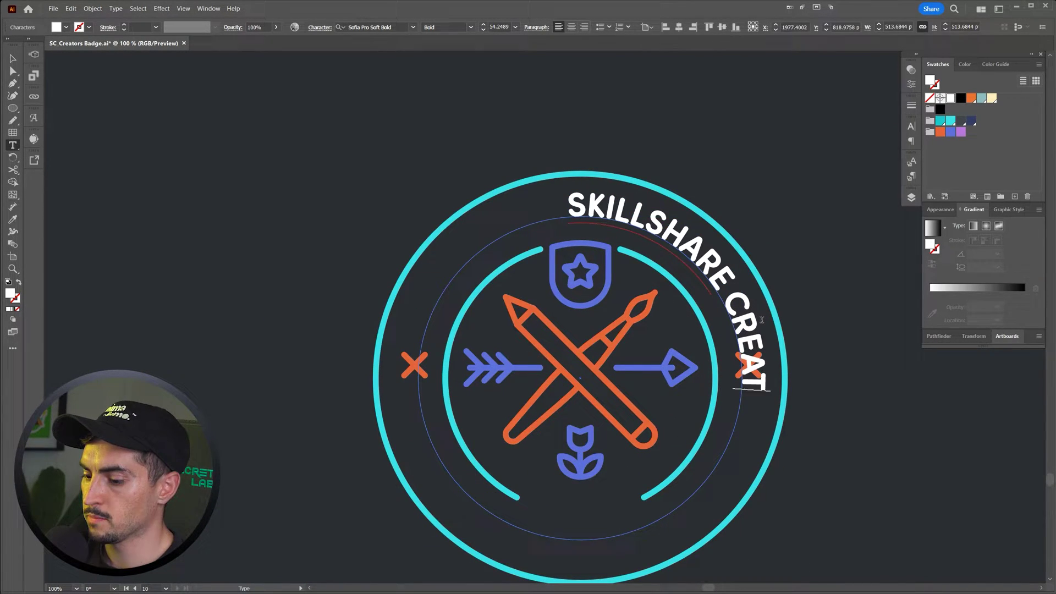
key(Escape)
Step: Slide the text's start bracket back to the circle's upper-left arc and increase the type size to about 58.25 pt
scroll(555, 202, up, 3)
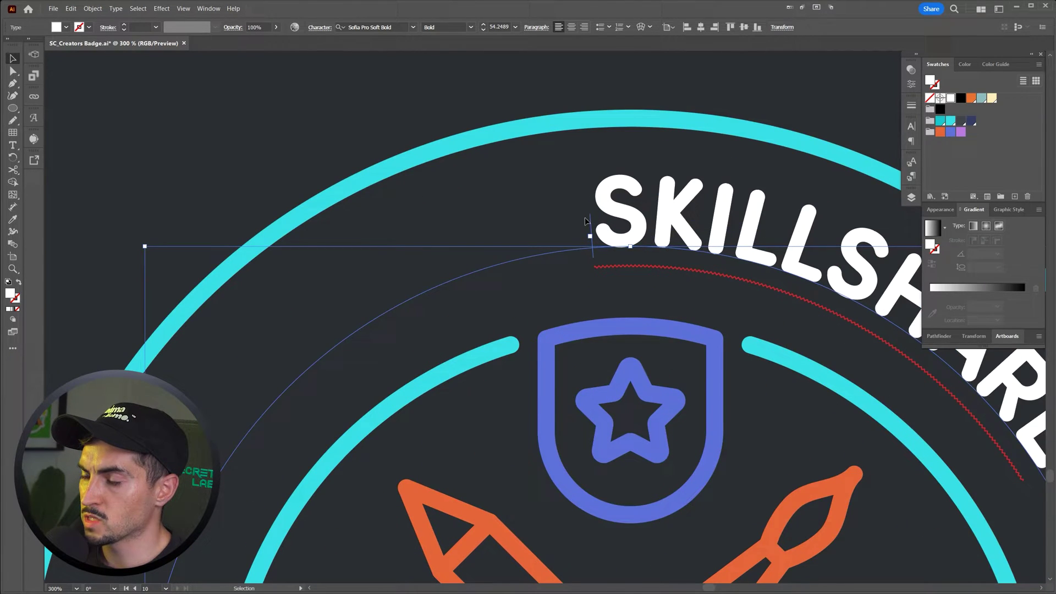
scroll(586, 220, up, 3)
scroll(619, 185, down, 5)
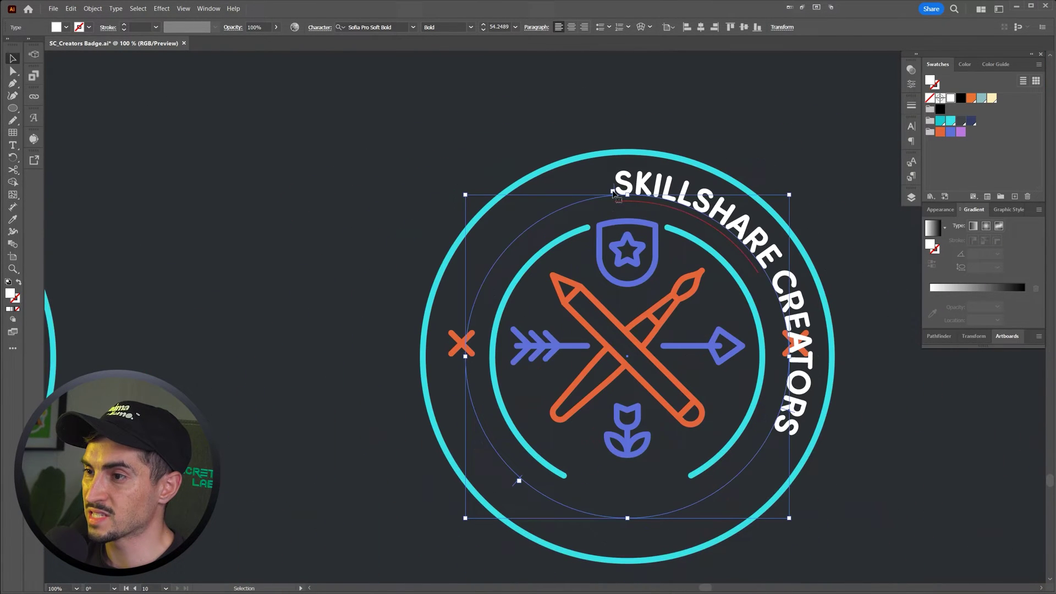
drag(614, 188, 491, 272)
key(ctrl+shift+period)
key(ctrl+shift+period)
key(ctrl+shift+period)
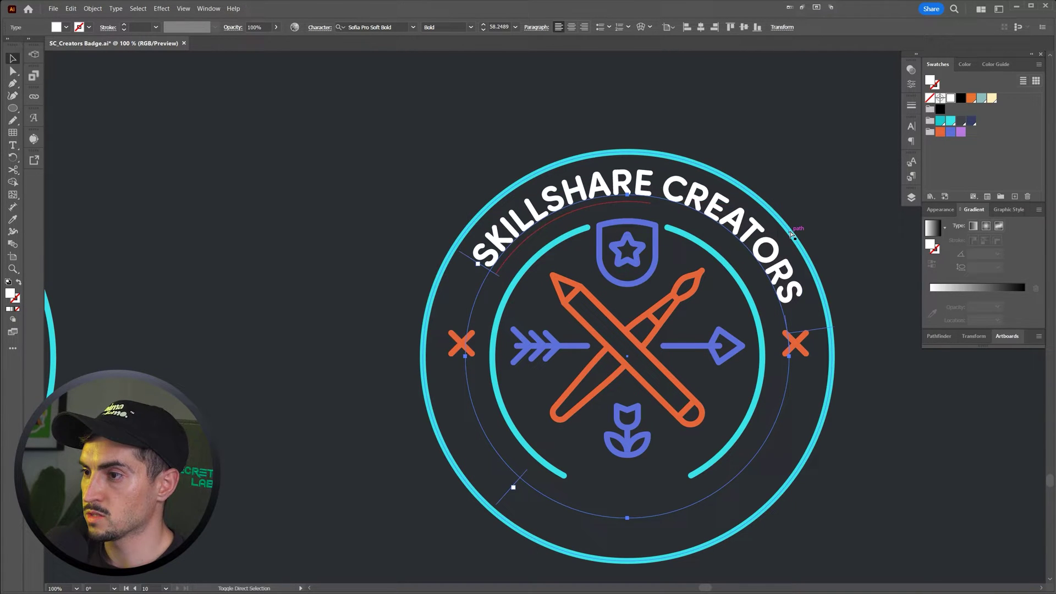
Step: Enlarge the text to about 60.25 pt and adjust its start bracket to balance it over the badge's top arc
key(v)
drag(467, 258, 466, 301)
click(761, 118)
scroll(760, 126, down, 1)
drag(759, 130, 632, 158)
key(ctrl+plus)
click(471, 177)
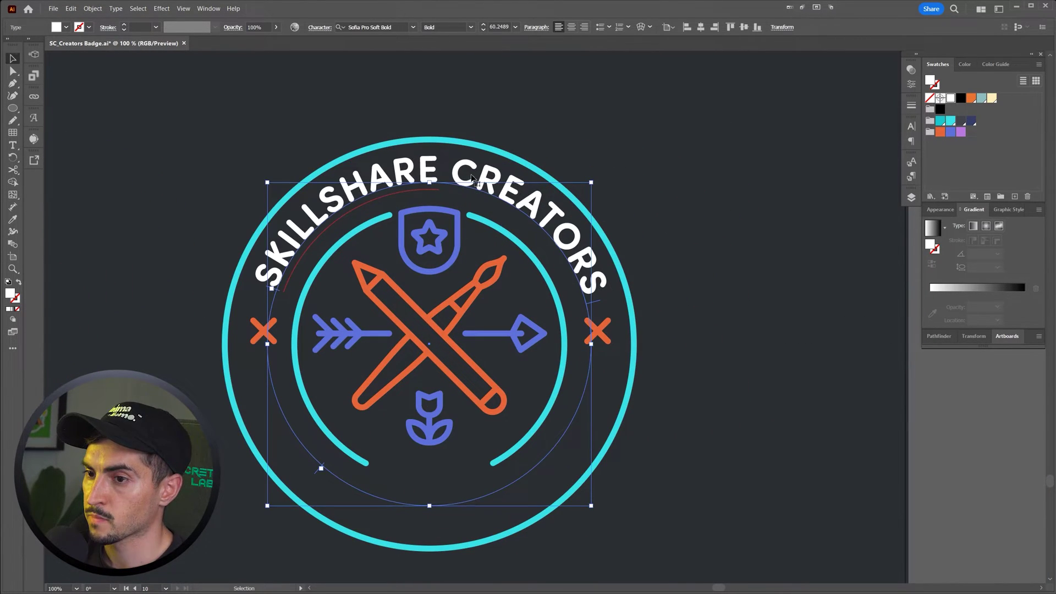
click(613, 118)
key(ctrl+minus)
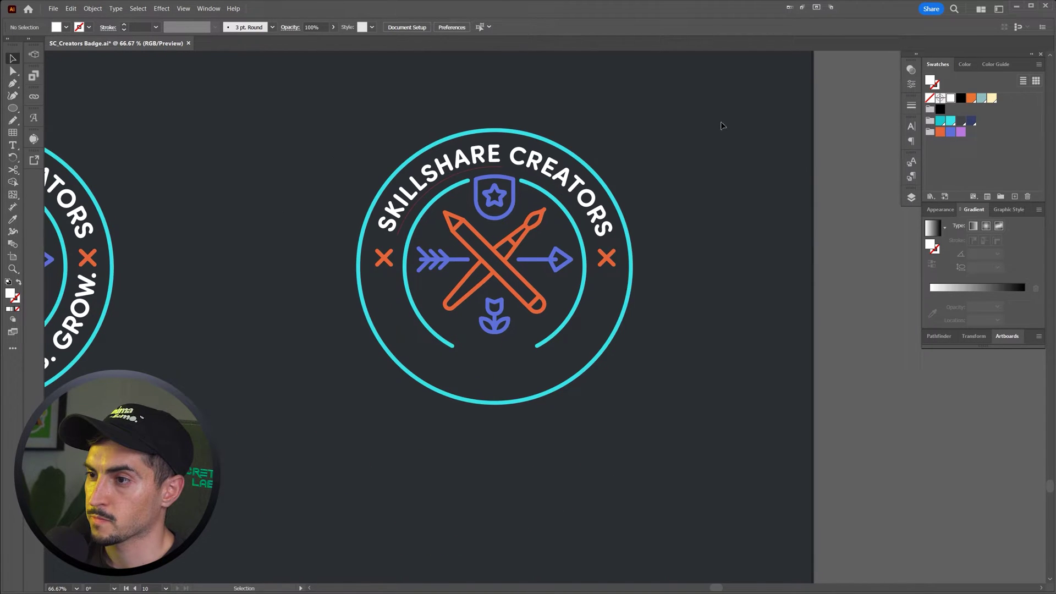
Step: Duplicate the SKILLSHARE CREATORS path text in place and rotate the copy 180° onto the badge's lower arc
key(ctrl+plus)
click(504, 178)
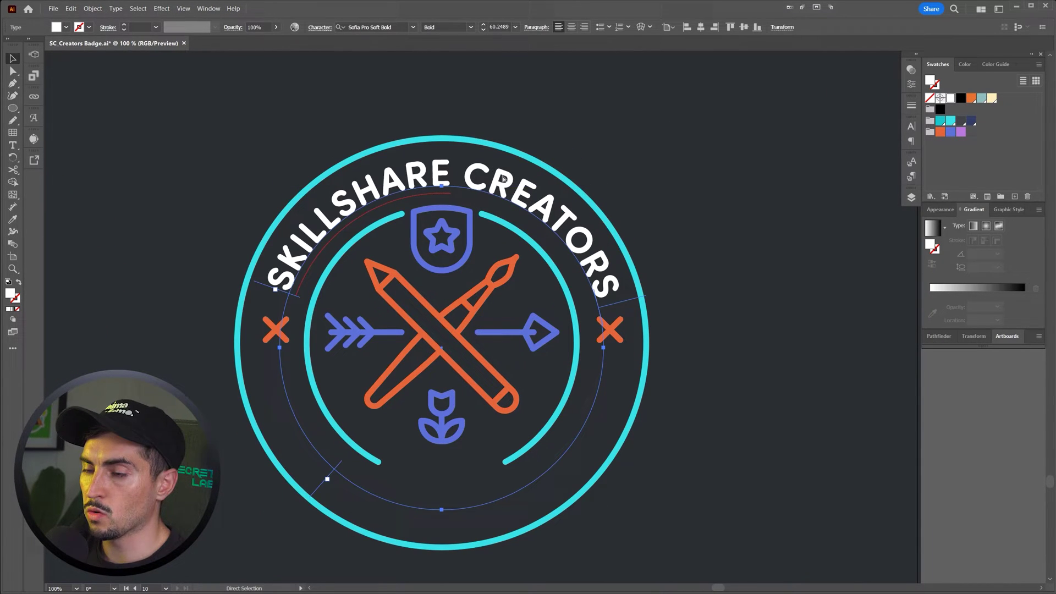
key(v)
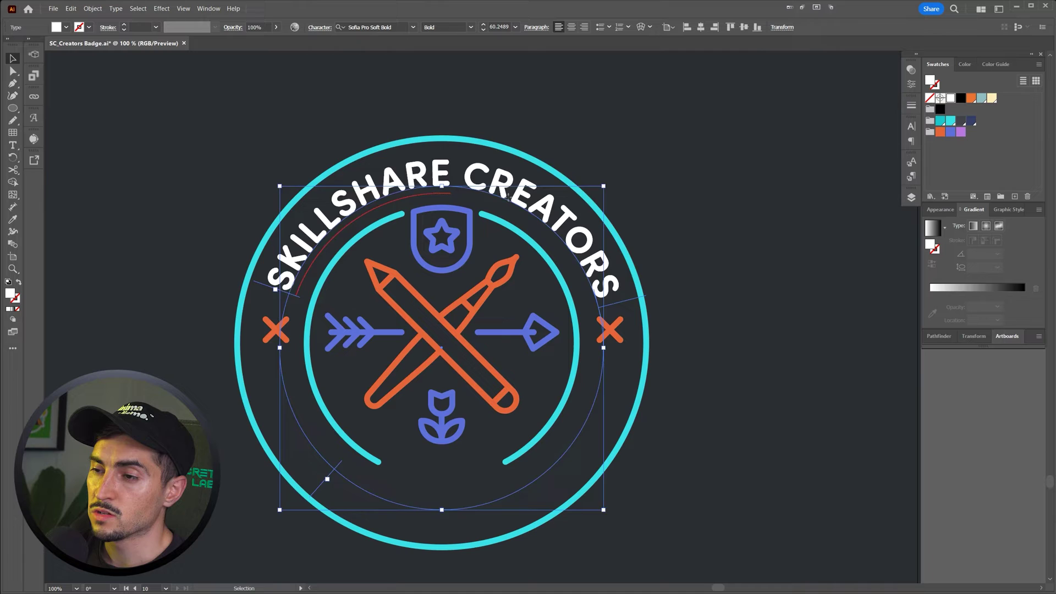
drag(506, 196, 526, 181)
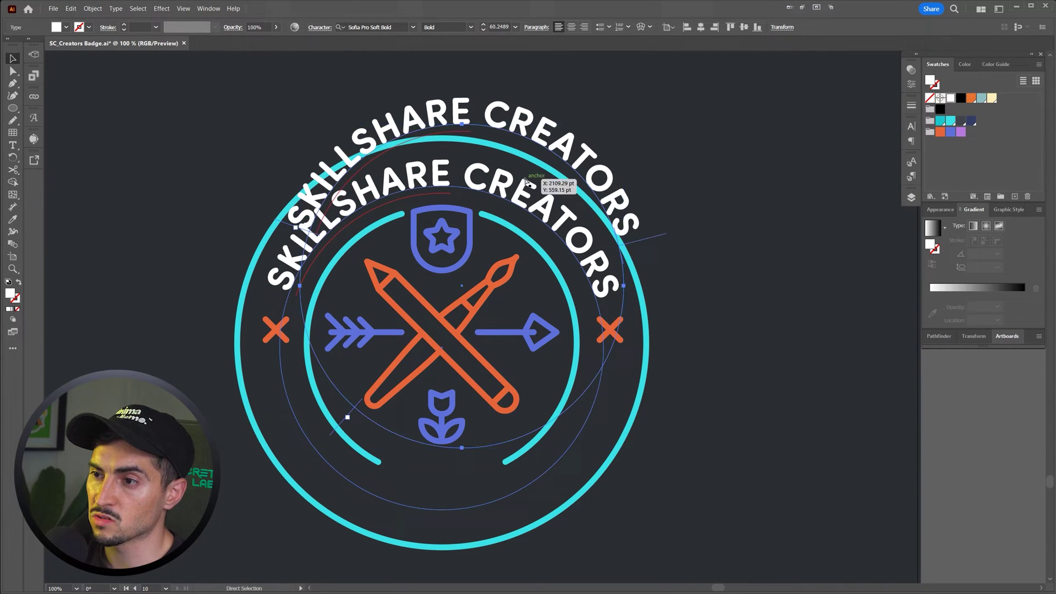
key(ctrl+z)
drag(608, 182, 345, 461)
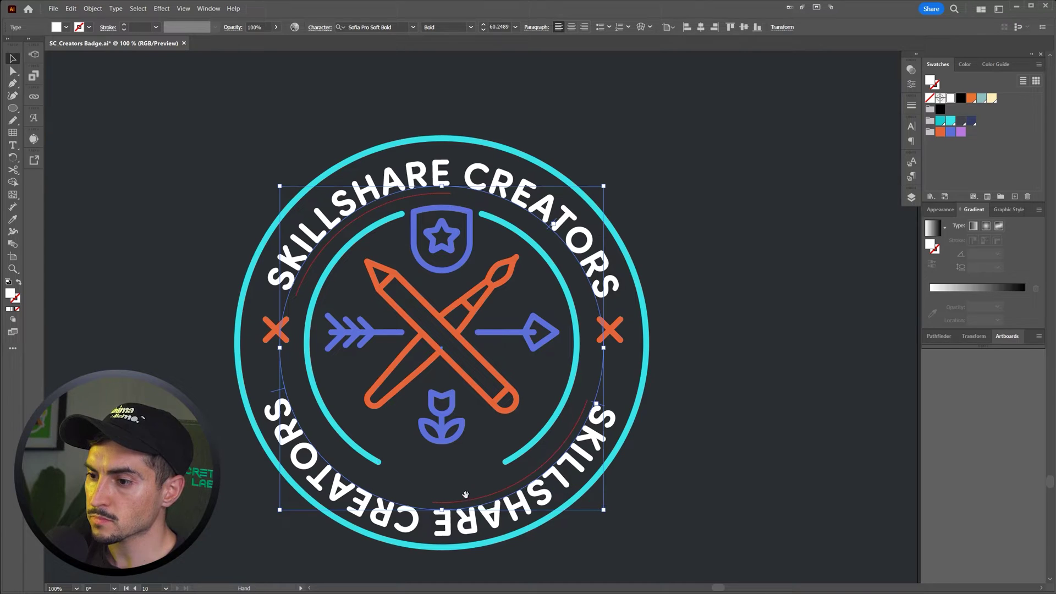
Step: Examine the rotated text's start, end and middle brackets around the circle
drag(465, 495, 496, 406)
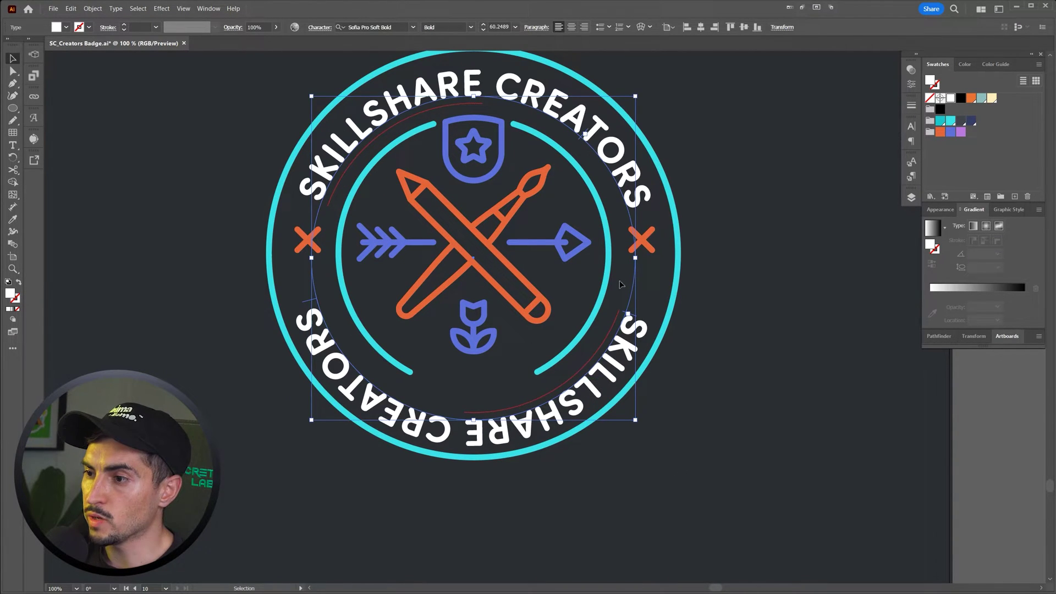
scroll(620, 284, up, 2)
scroll(649, 314, down, 1)
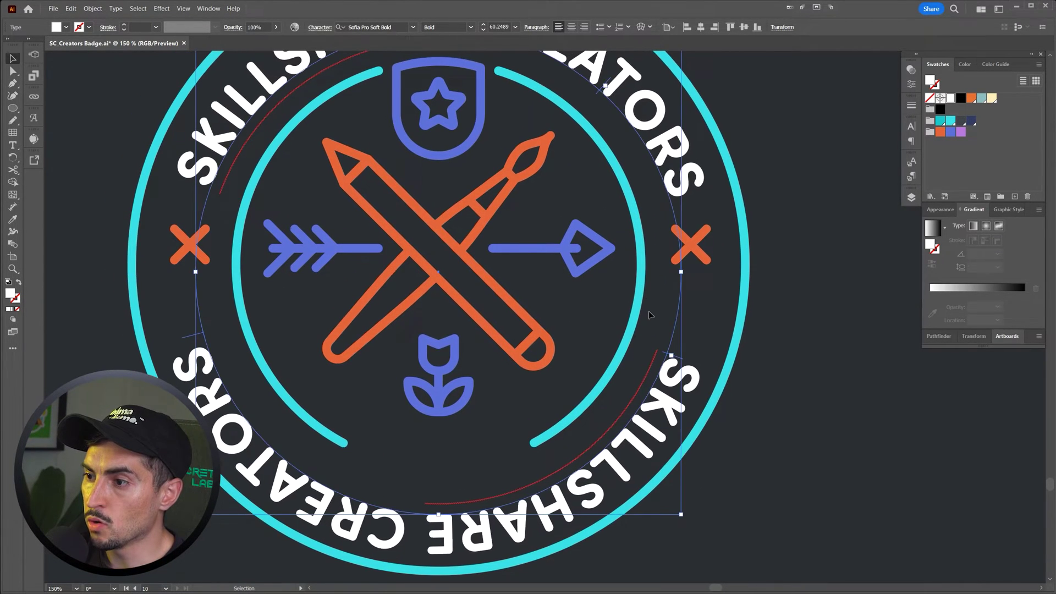
scroll(323, 282, up, 3)
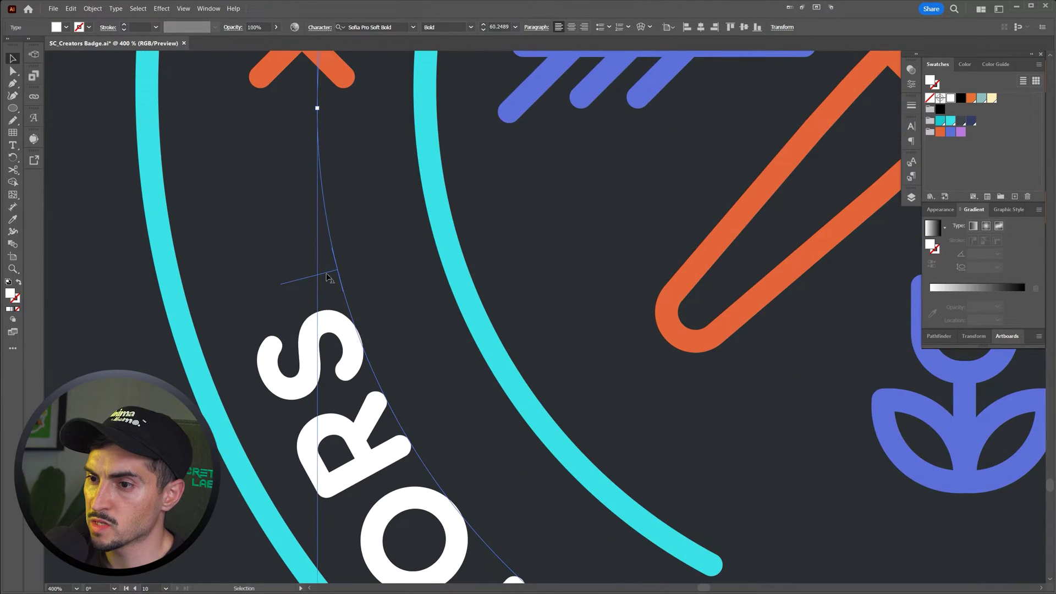
scroll(328, 277, down, 2)
drag(910, 316, 676, 304)
scroll(701, 305, up, 2)
scroll(729, 276, down, 1)
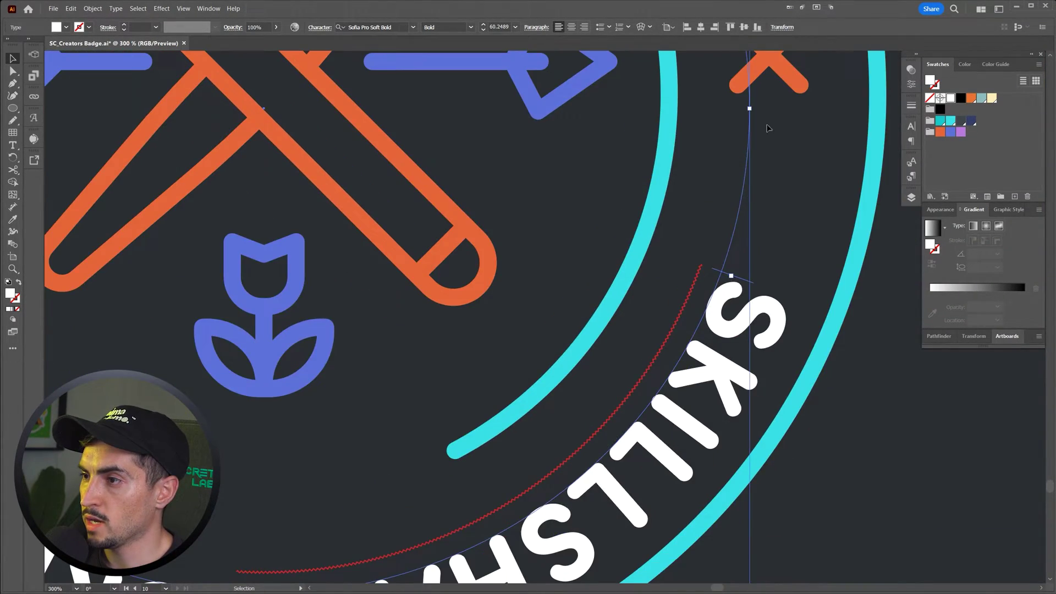
drag(768, 127, 738, 400)
drag(677, 96, 655, 312)
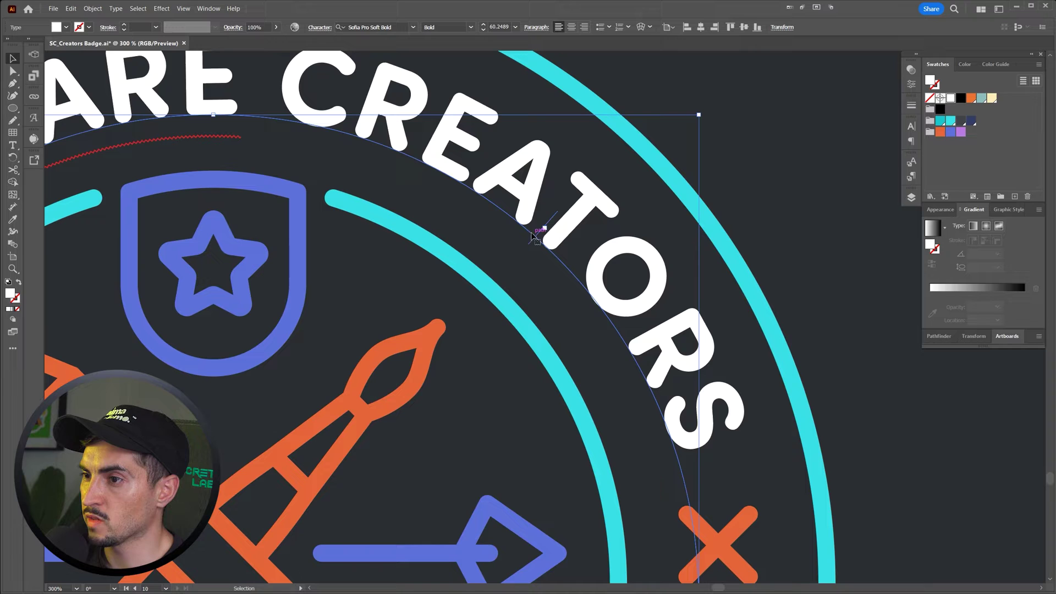
Step: Try moving the end line of the bracket diagram below the badge inward, toward its middle line
scroll(671, 349, down, 3)
drag(672, 348, 670, 156)
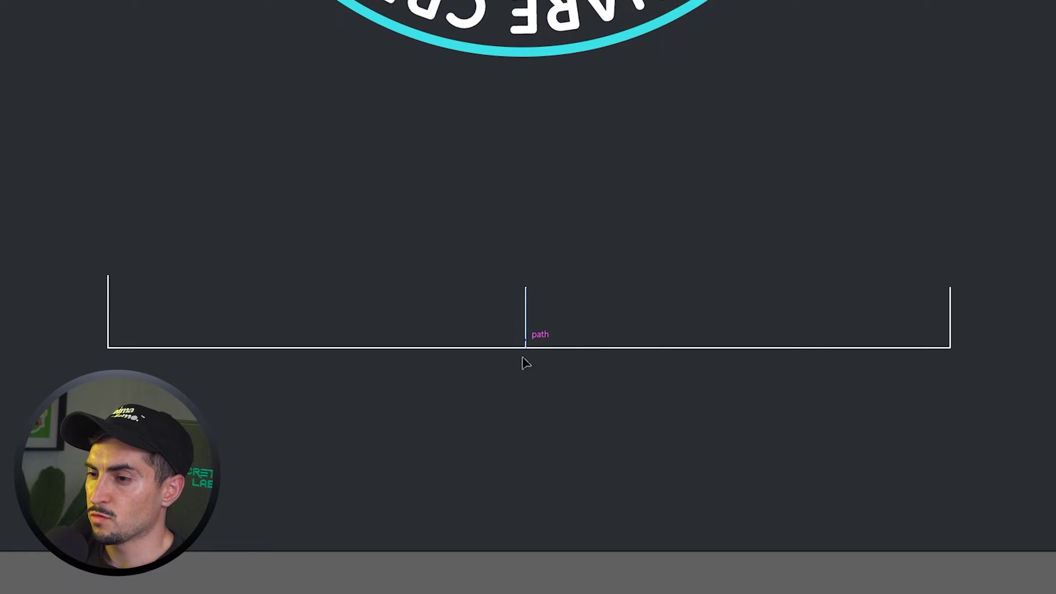
click(113, 291)
click(950, 297)
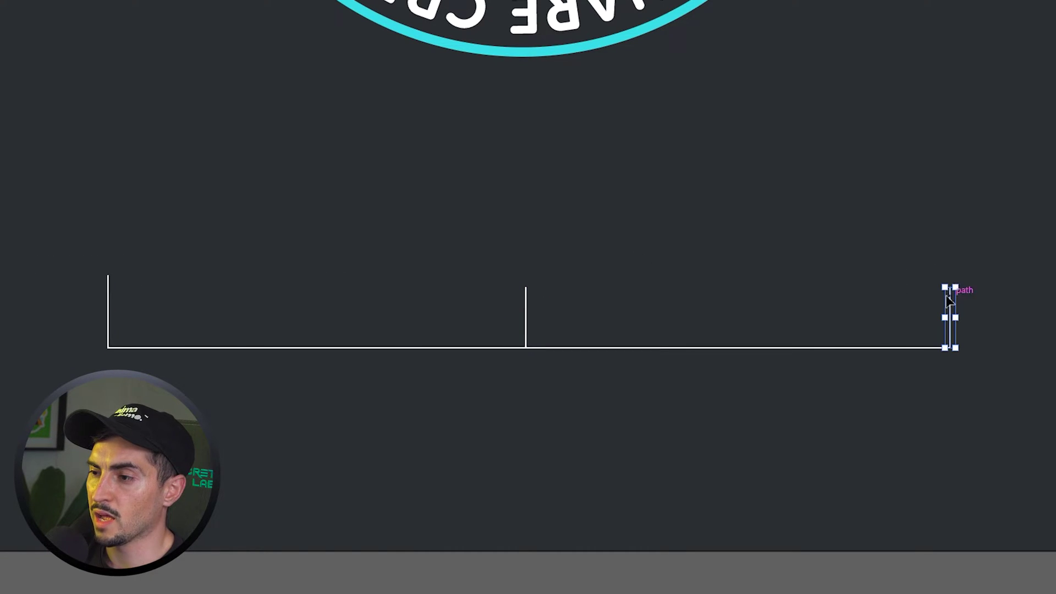
drag(947, 297, 628, 300)
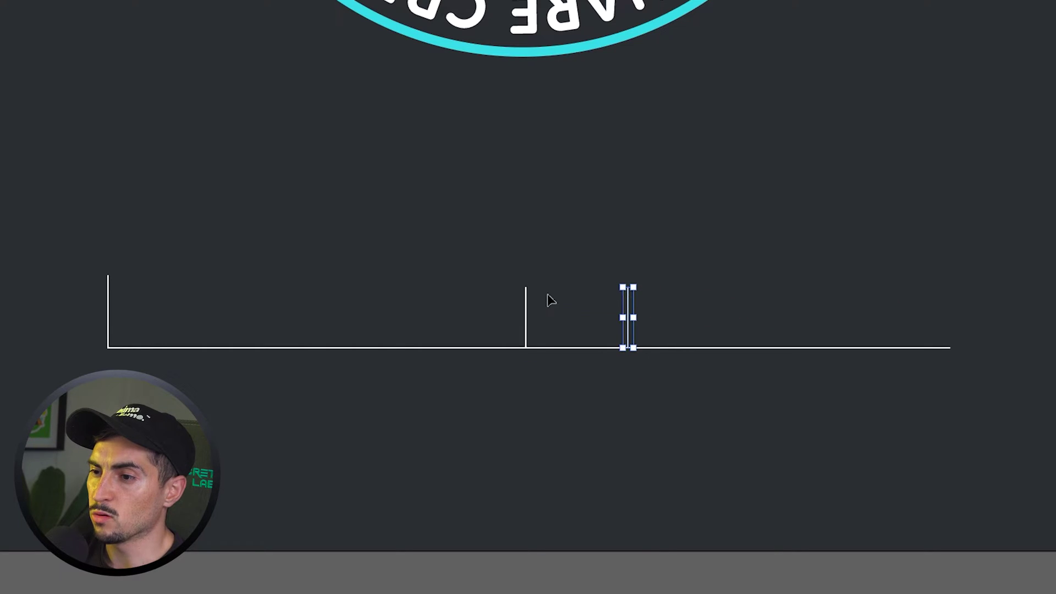
drag(81, 359, 81, 359)
click(922, 264)
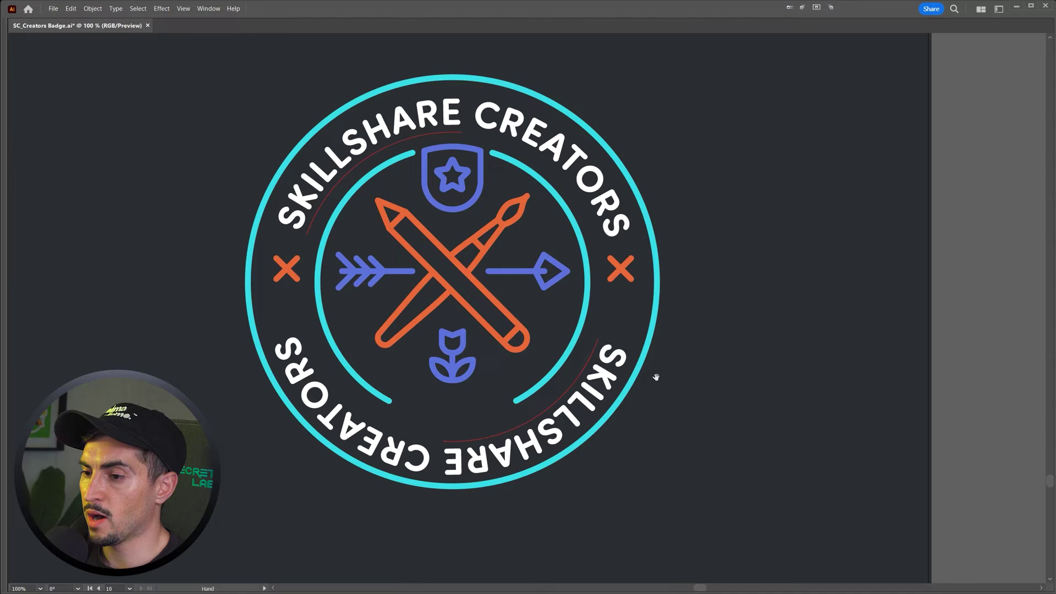
Step: Flip the lower SKILLSHARE CREATORS text to the inside of its circular path with the middle bracket, so it reads upright
drag(656, 377, 708, 281)
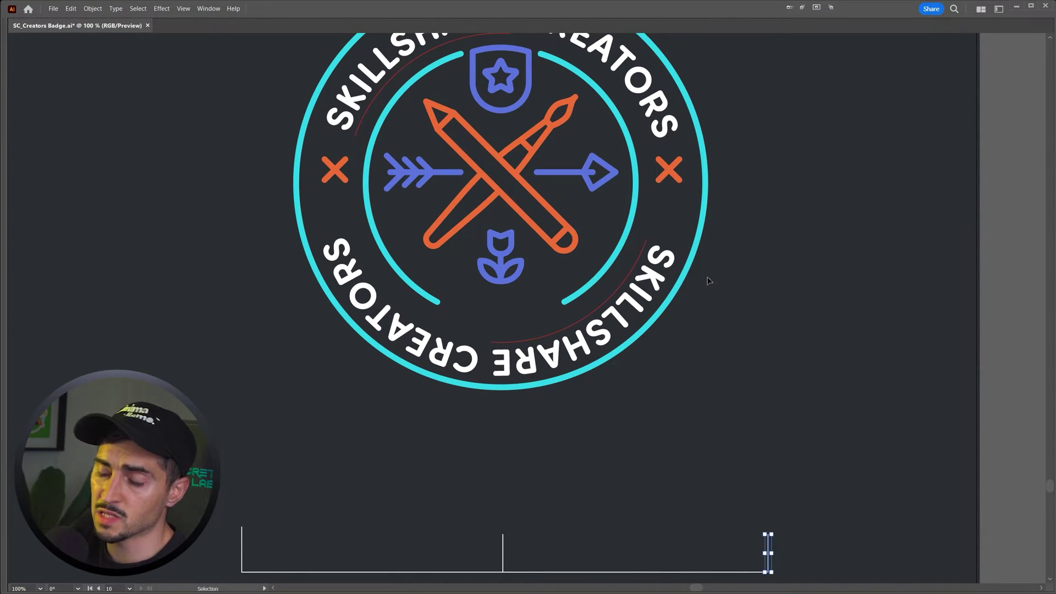
drag(727, 341, 709, 387)
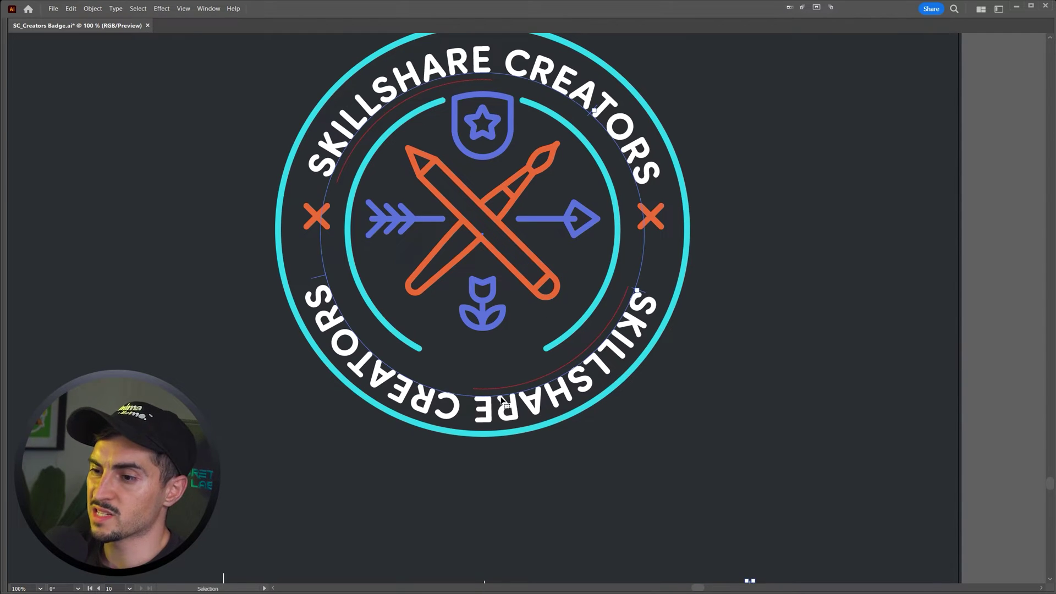
scroll(360, 274, up, 3)
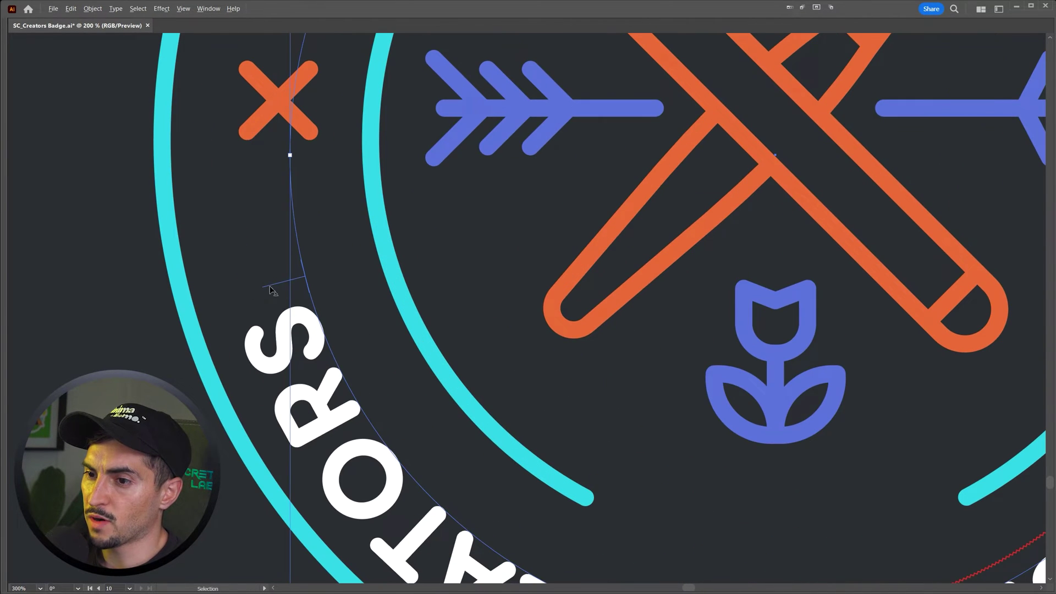
scroll(293, 279, down, 1)
scroll(286, 281, up, 1)
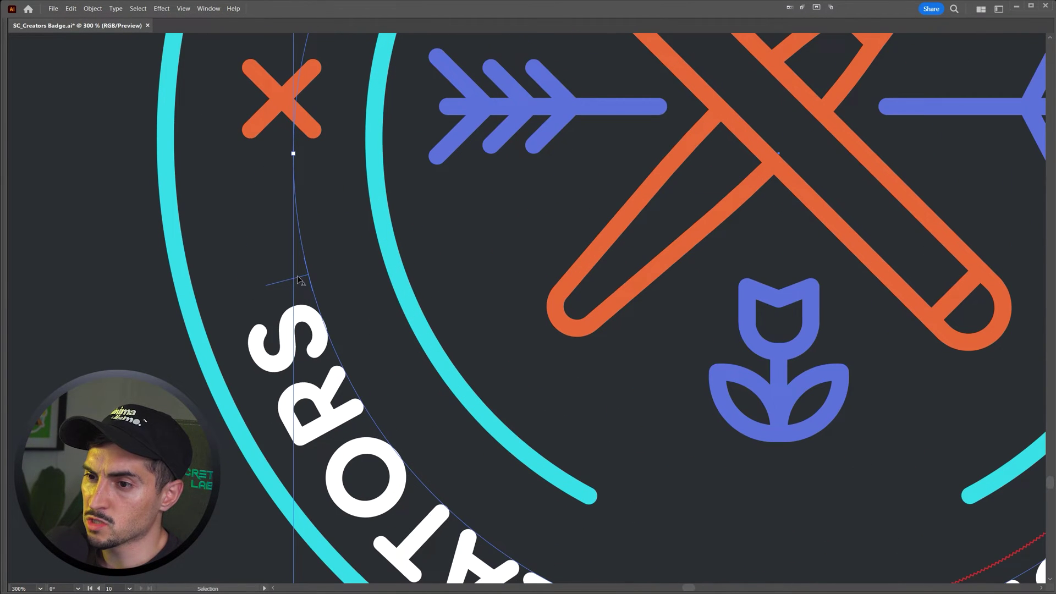
drag(299, 281, 365, 291)
scroll(372, 293, down, 2)
drag(431, 314, 393, 380)
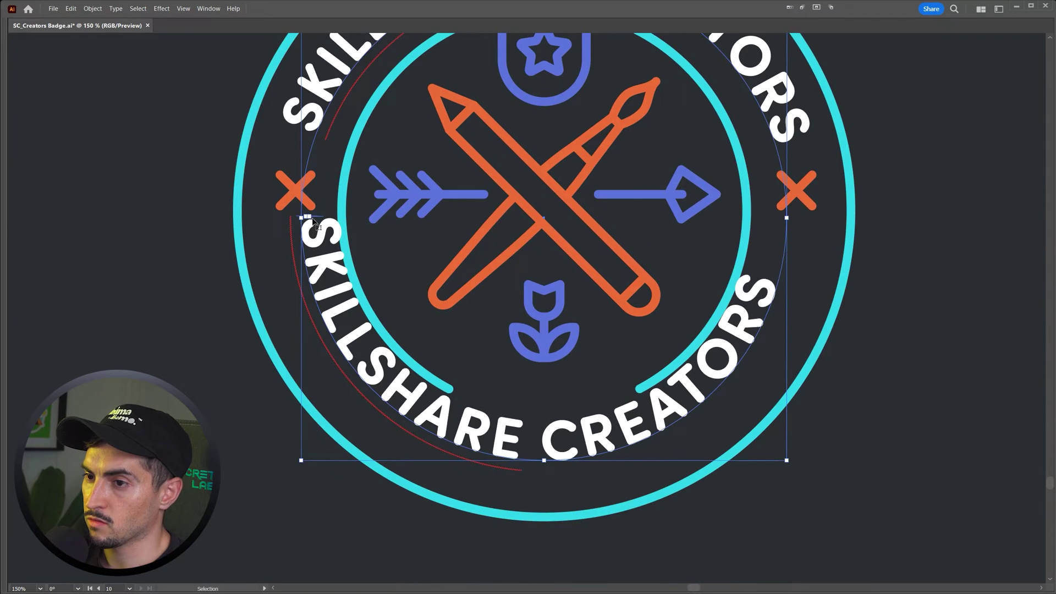
Step: Adjust the flipped text's start bracket to balance the wording over the badge's lower arc
scroll(313, 221, up, 3)
drag(283, 217, 342, 293)
scroll(342, 293, down, 4)
click(805, 422)
scroll(783, 411, down, 3)
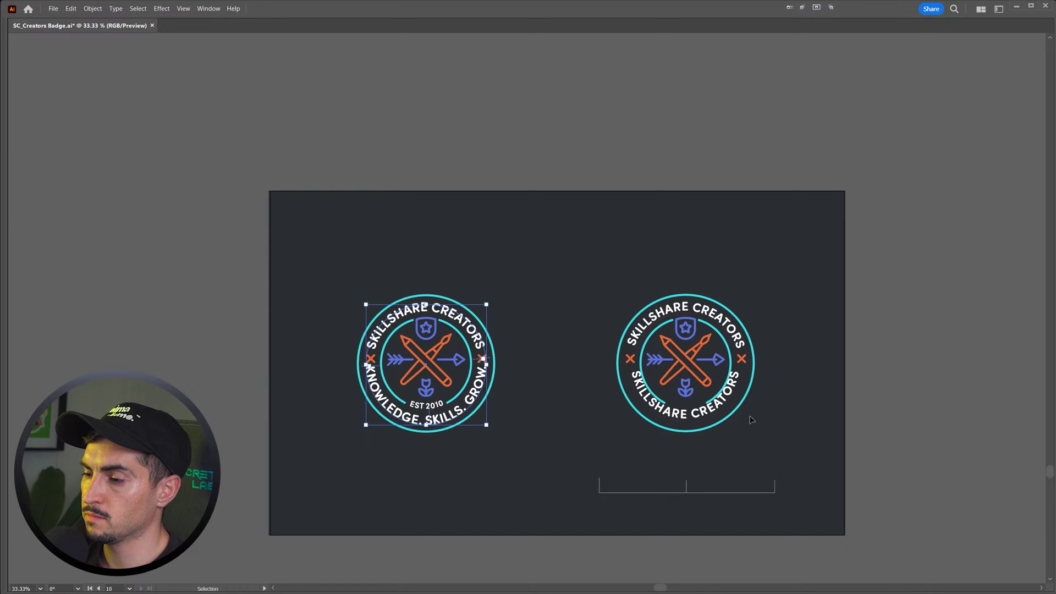
Step: Enlarge the lower KNOWLEDGE. SKILLS. GROW. text and its circular path outward from the centre into the outer band, to about 73.5 pt type
key(ctrl+1)
scroll(637, 253, up, 3)
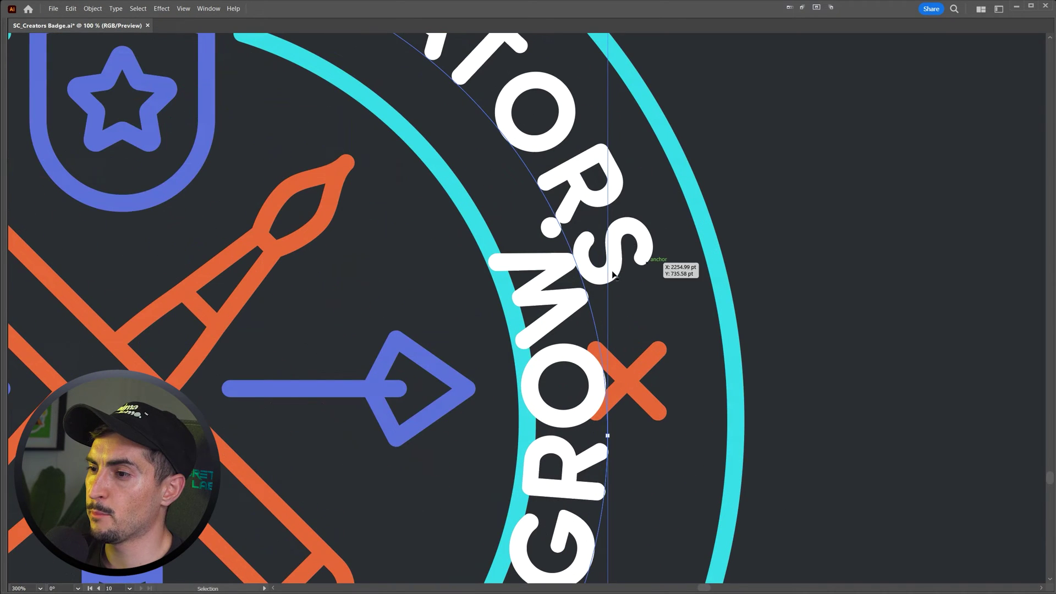
scroll(605, 269, down, 3)
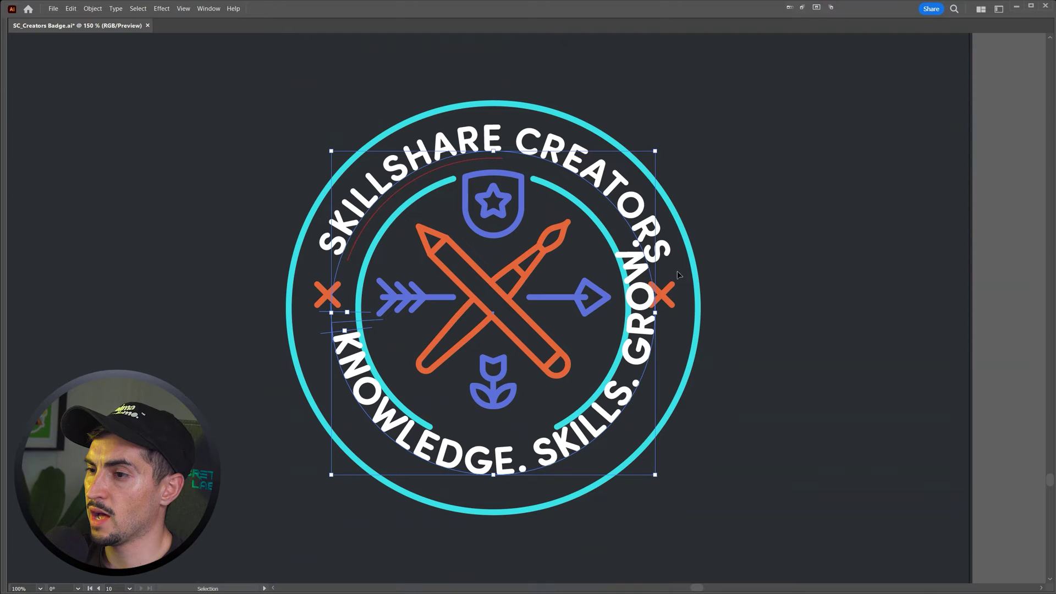
drag(655, 149, 690, 122)
scroll(698, 223, up, 6)
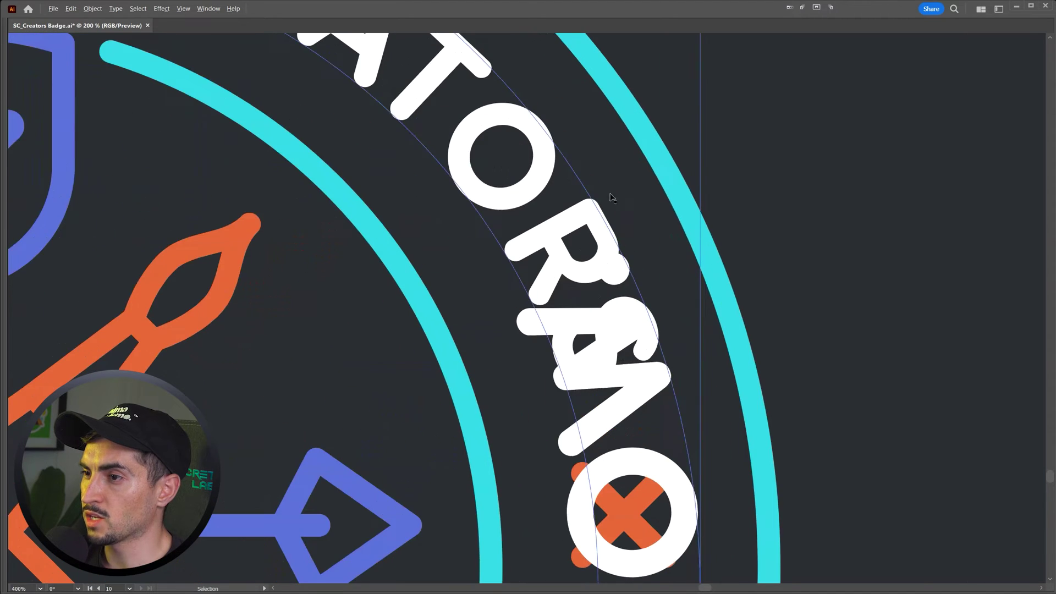
drag(510, 72, 527, 180)
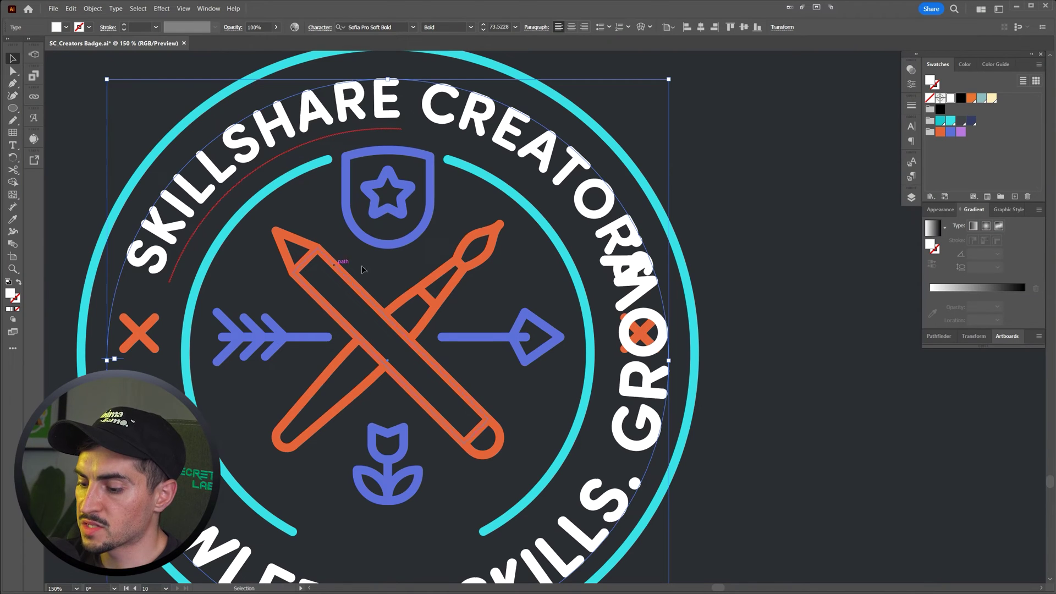
Step: Match the lower KNOWLEDGE. SKILLS. GROW. text's type size to the upper SKILLSHARE CREATORS text with the Eyedropper tool
scroll(355, 105, up, 1)
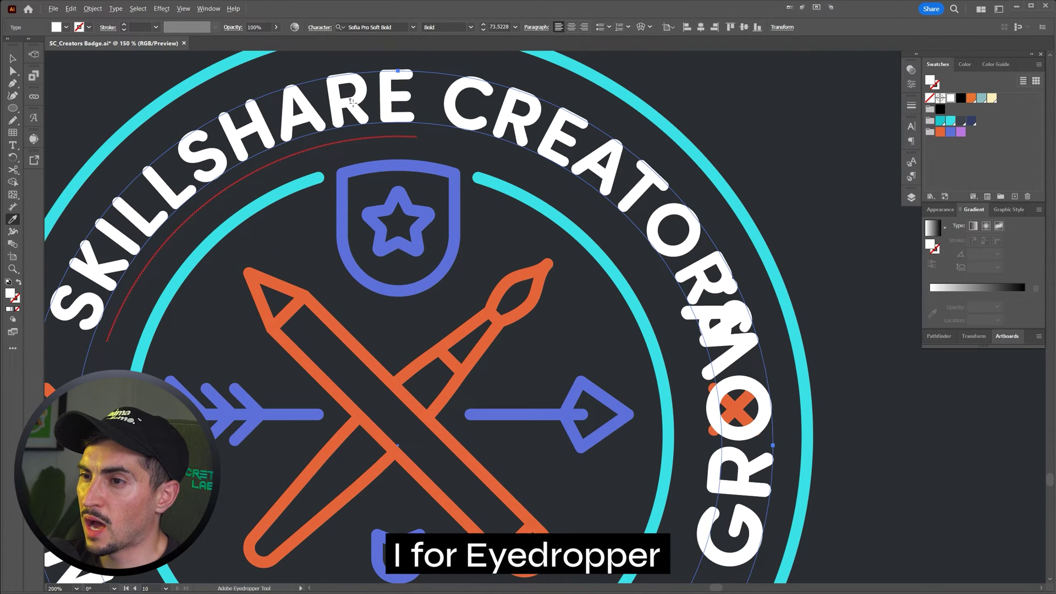
scroll(356, 105, down, 1)
drag(143, 431, 193, 350)
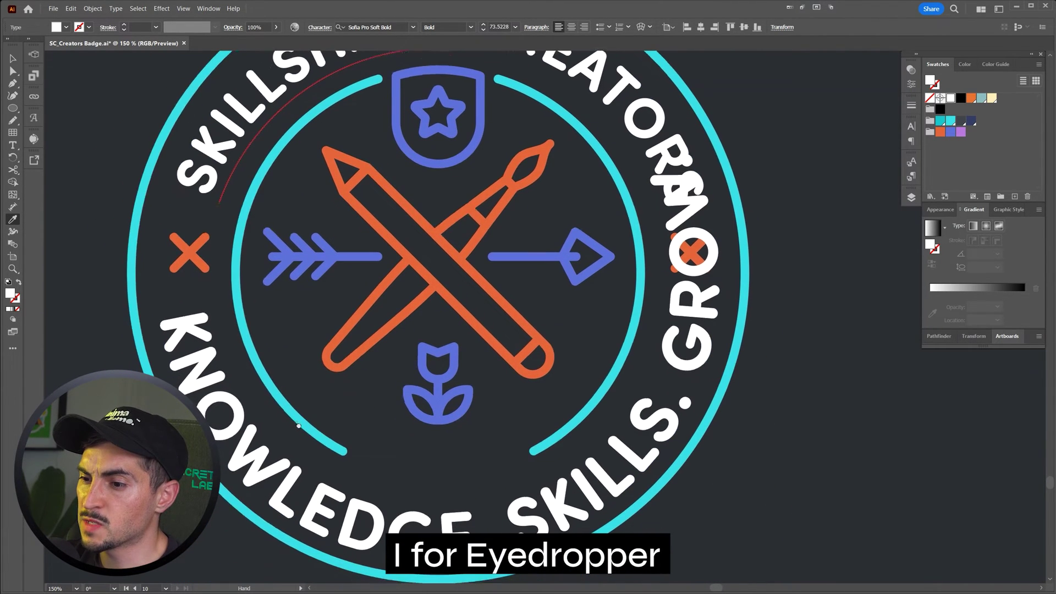
click(213, 143)
key(ctrl+z)
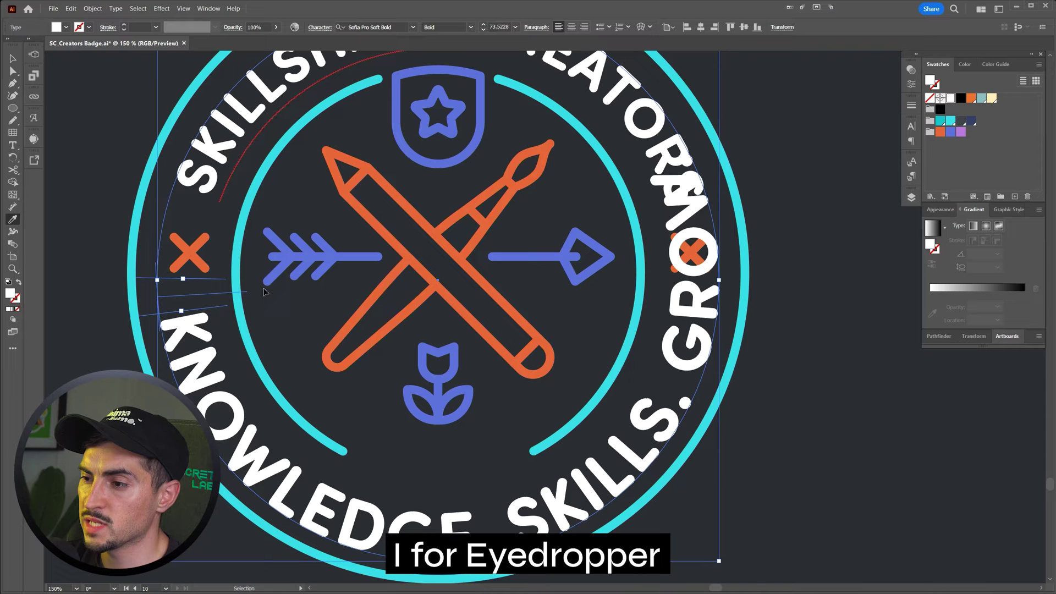
key(ctrl+shift+z)
scroll(262, 285, down, 1)
key(v)
click(677, 231)
scroll(683, 181, down, 2)
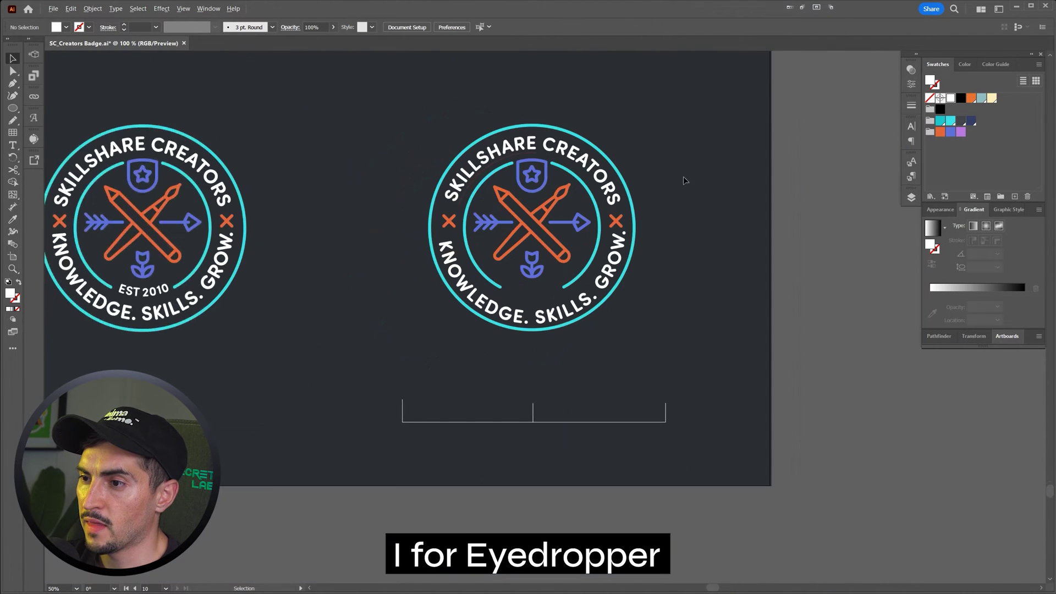
Step: Shrink the lower text's circular path slightly from its centre to about 587 pt across, with type at about 59.5 pt
scroll(707, 156, up, 2)
scroll(489, 310, up, 1)
scroll(543, 345, down, 3)
scroll(543, 345, left, 3)
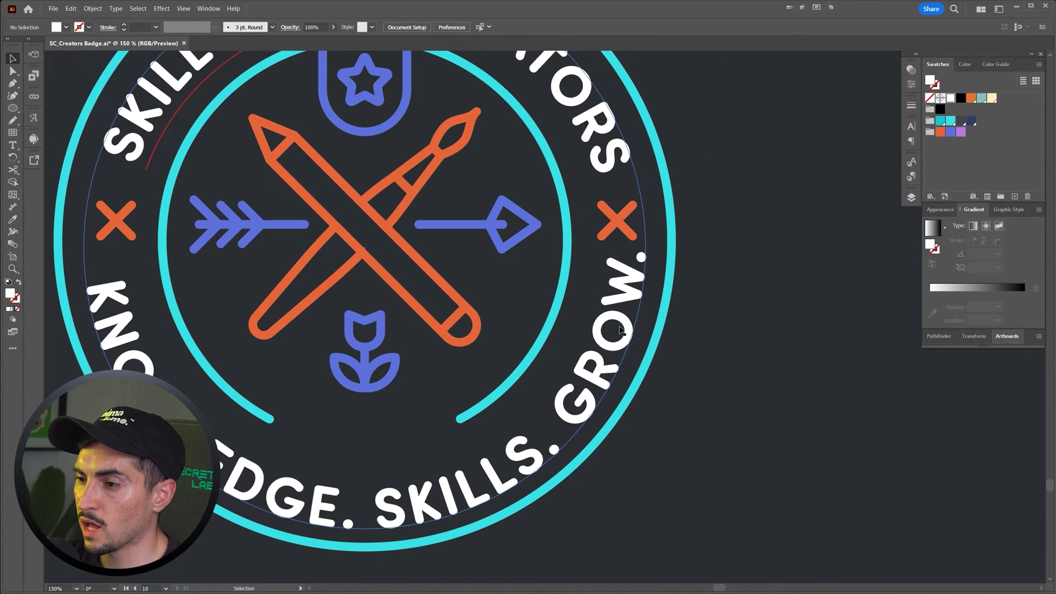
click(626, 308)
drag(645, 122, 747, 227)
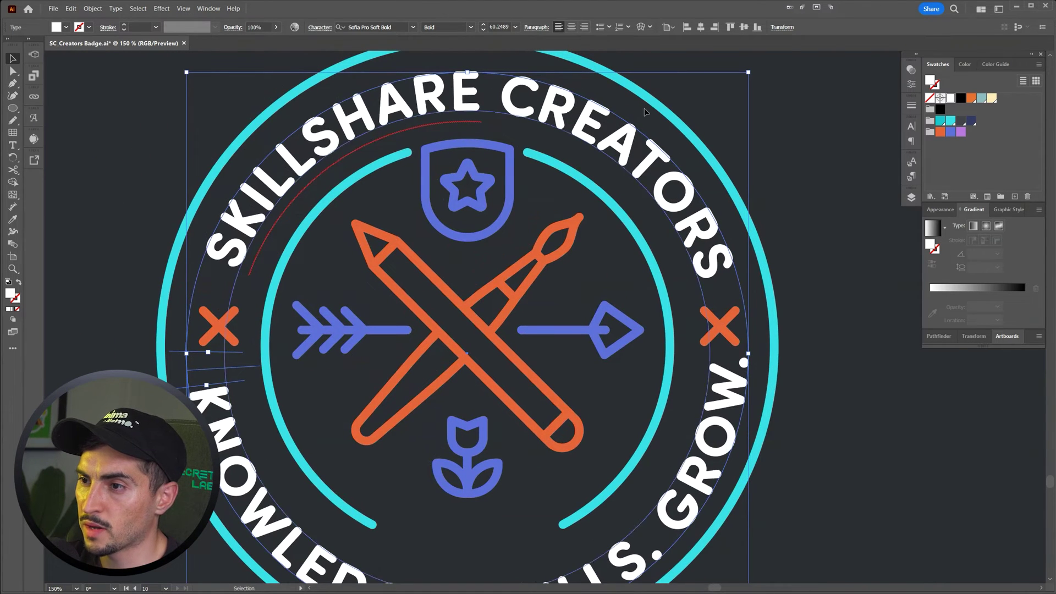
drag(749, 73, 746, 74)
click(794, 219)
scroll(798, 311, down, 2)
drag(801, 305, 702, 274)
scroll(703, 277, down, 1)
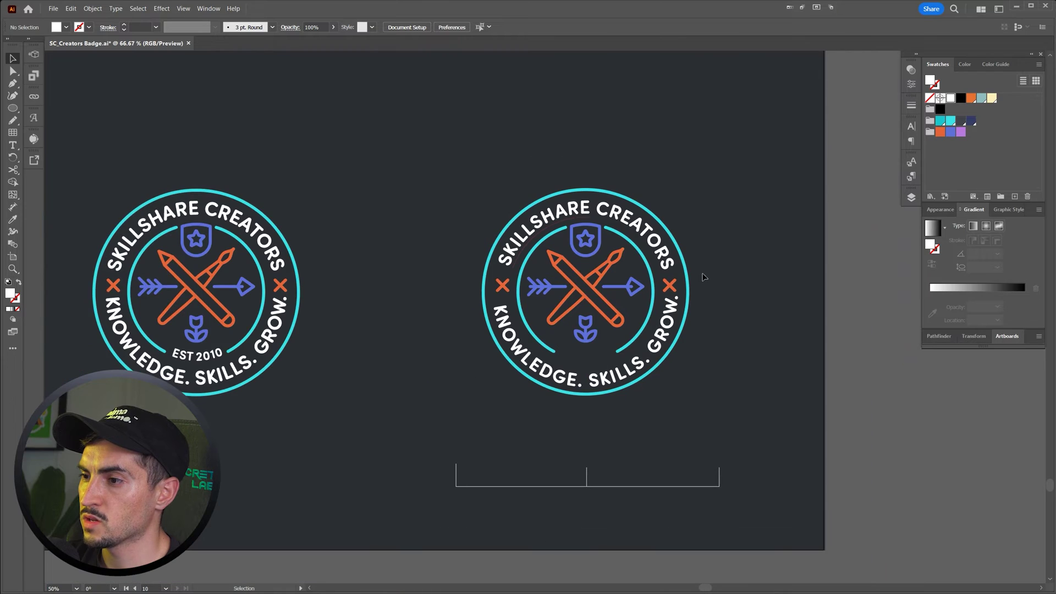
Step: Nudge the badge's outer cyan ring down by 4 pt
scroll(711, 275, up, 1)
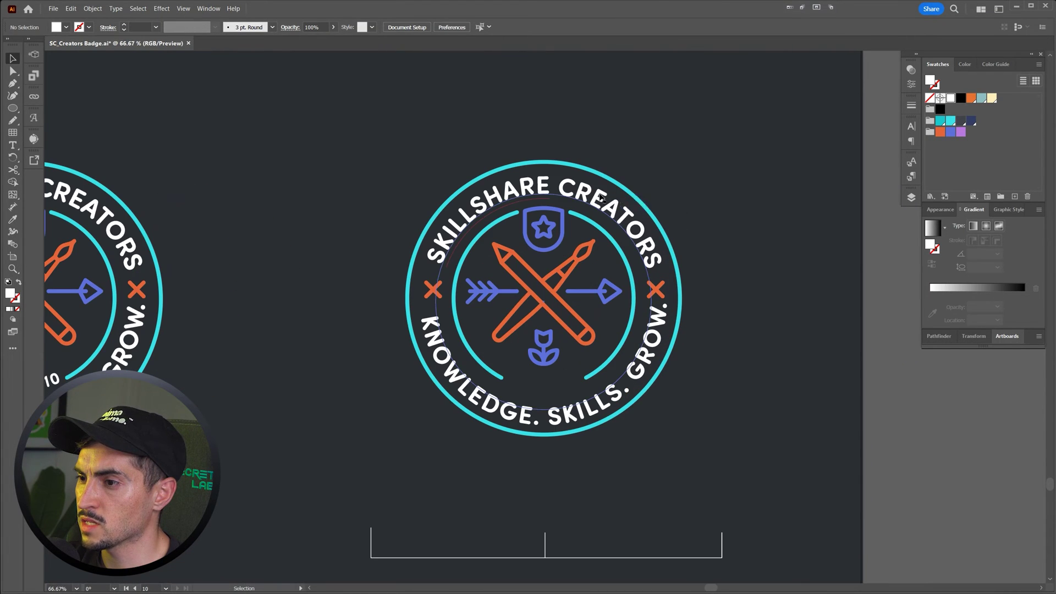
click(591, 166)
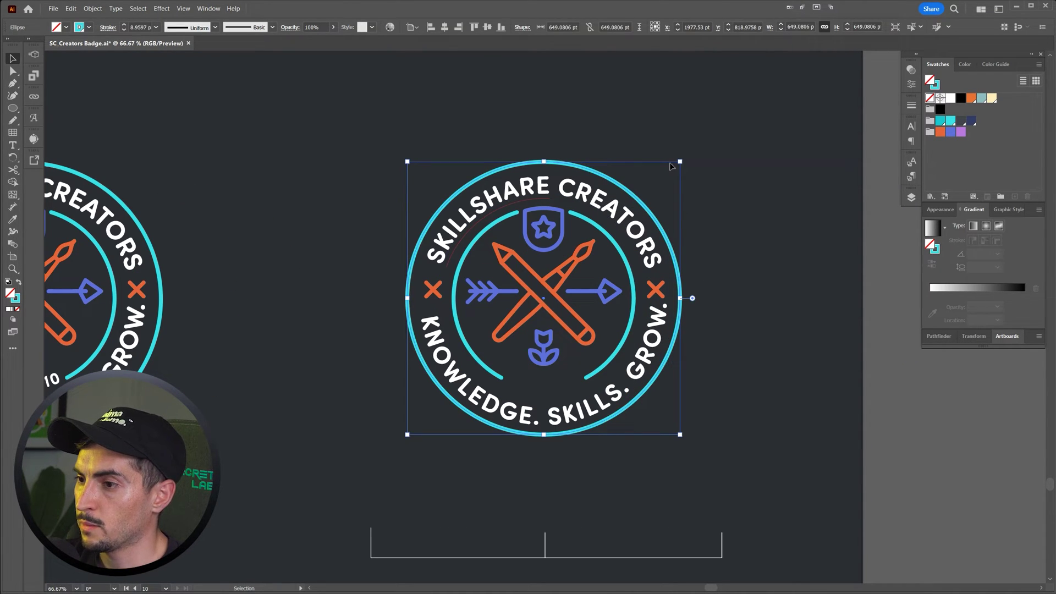
key(Down)
key(Down)
key(Down)
key(Down)
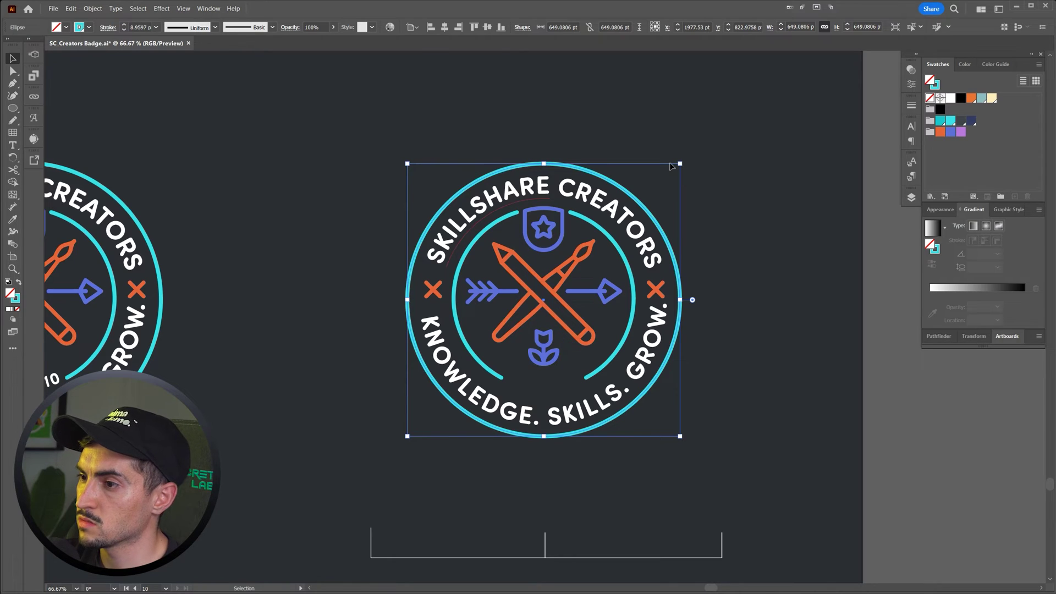
click(738, 272)
Step: Duplicate the KNOWLEDGE. SKILLS. GROW. path text upward and replace the copy's wording with ESTD 2010
scroll(737, 272, up, 1)
scroll(738, 272, down, 1)
key(t)
key(v)
drag(462, 456, 461, 406)
double_click(465, 407)
key(ctrl+a)
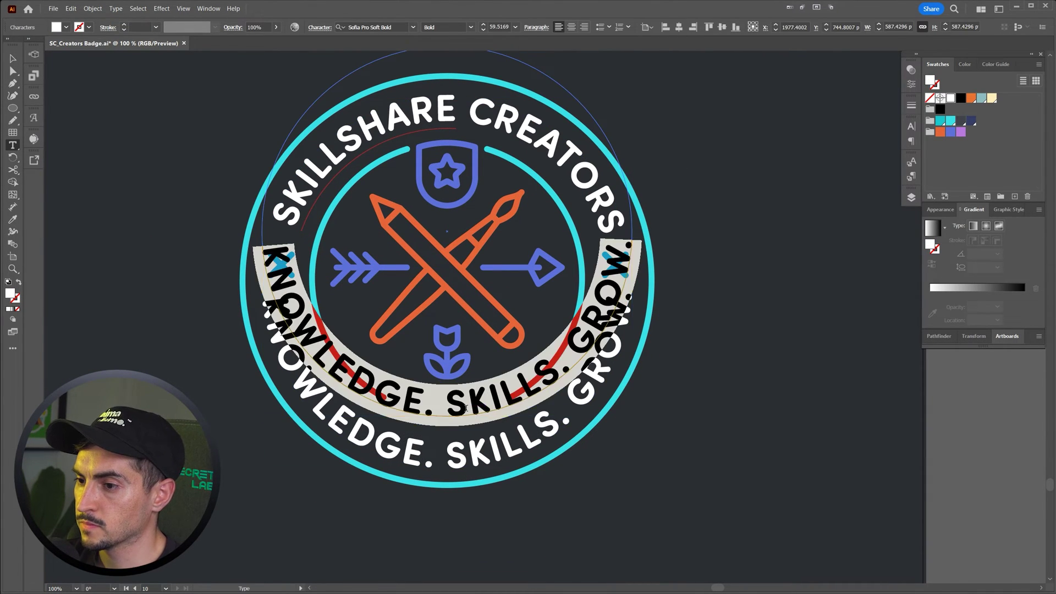
text(ESTD 2010)
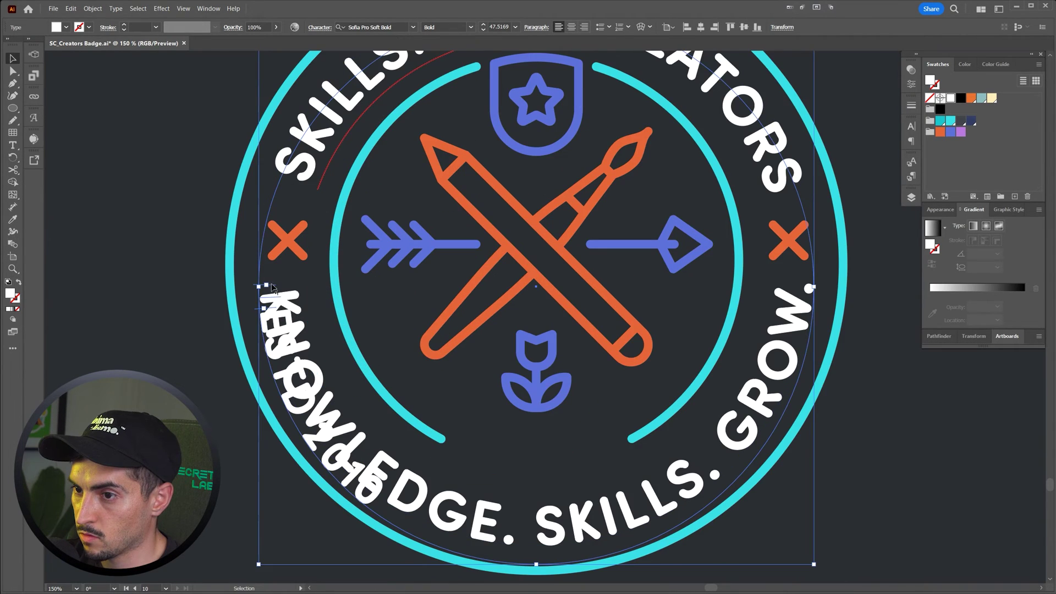
Step: Slide the ESTD 2010 text's start bracket to the bottom of its path and reduce the type to about 35.5 pt
drag(273, 288, 467, 462)
key(ctrl+shift+comma)
key(ctrl+shift+comma)
key(ctrl+shift+comma)
key(ctrl+shift+comma)
key(ctrl+shift+comma)
key(ctrl+shift+comma)
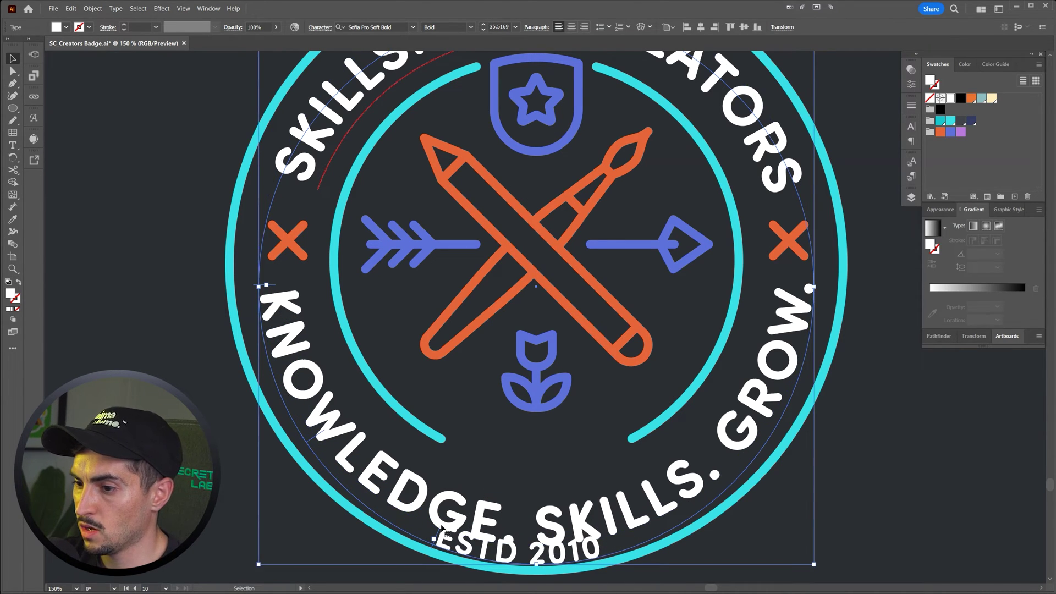
drag(441, 528, 455, 534)
Step: Move the ESTD 2010 text straight up about 96 pt into the inner ring's gap and fine-tune its start bracket to centre it
drag(486, 529, 540, 426)
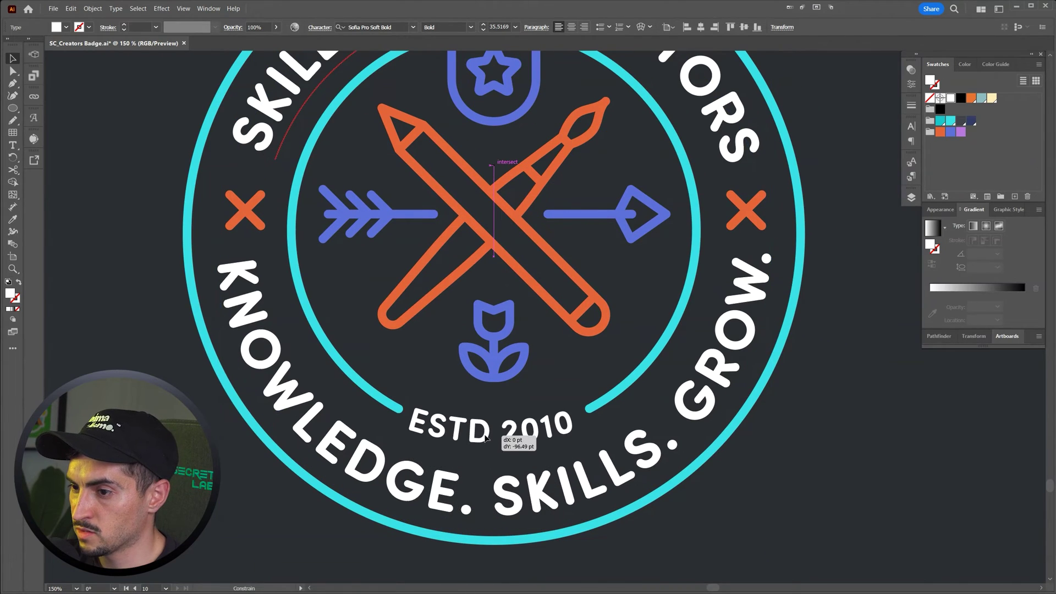
scroll(447, 419, up, 2)
drag(379, 388, 386, 389)
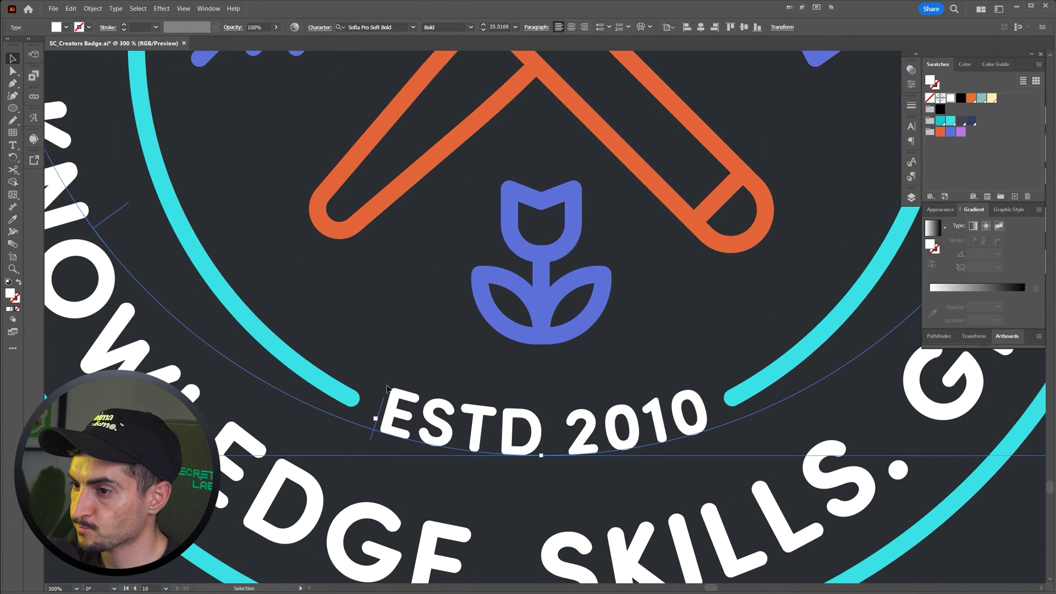
scroll(459, 393, down, 5)
key(ctrl+a)
key(Tab)
click(706, 355)
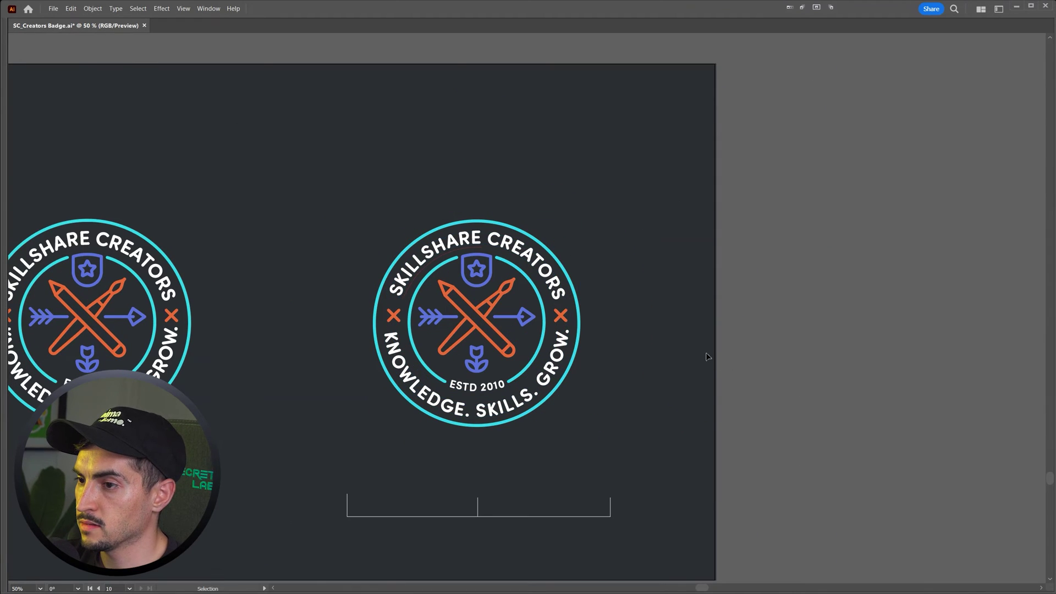
click(423, 381)
click(684, 369)
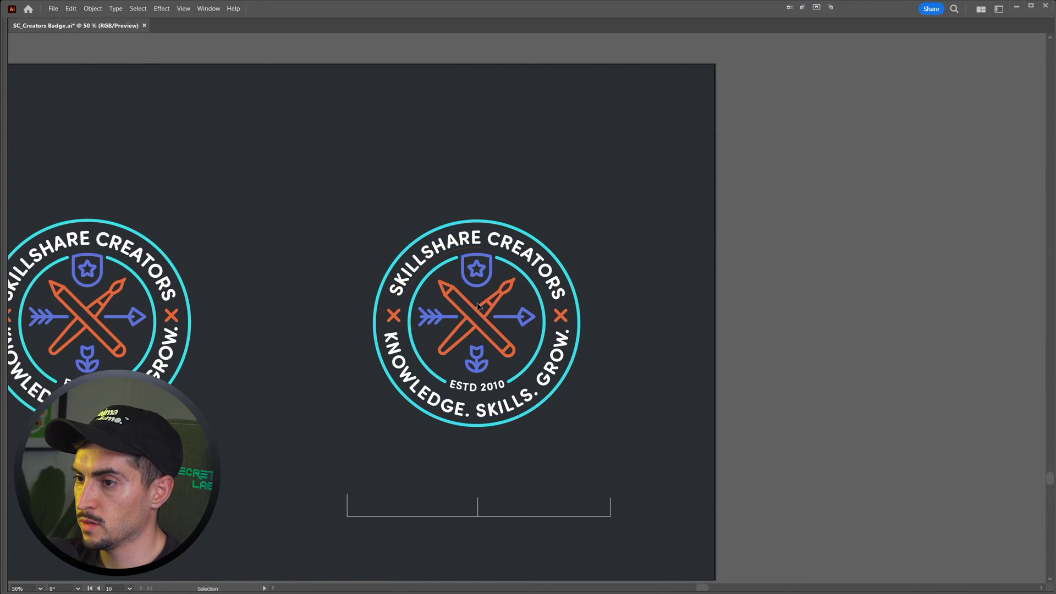
click(526, 271)
drag(527, 272, 496, 253)
click(666, 218)
key(ctrl+z)
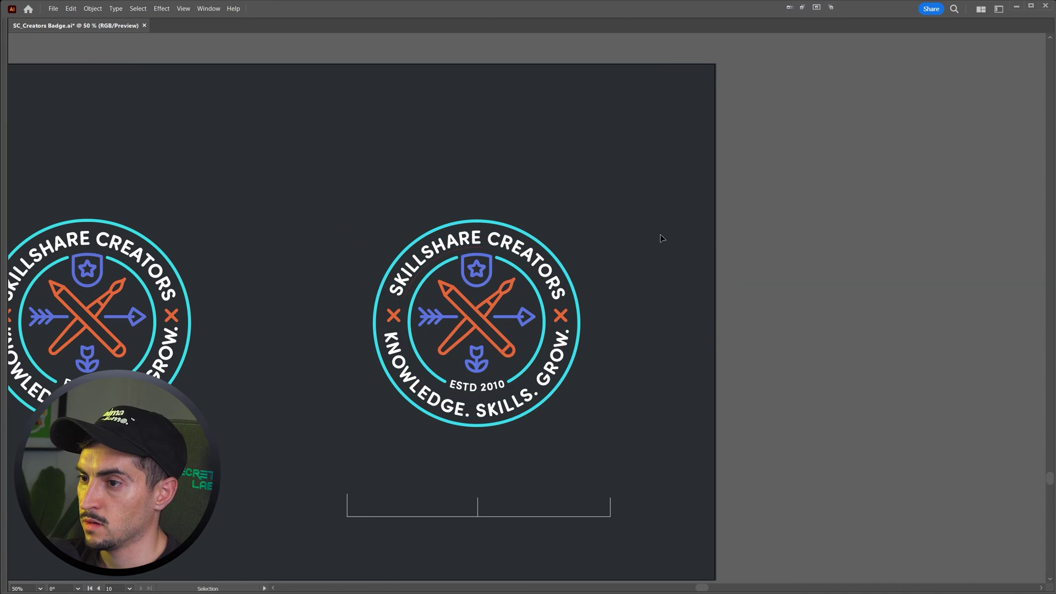
scroll(679, 234, up, 1)
drag(680, 234, 767, 212)
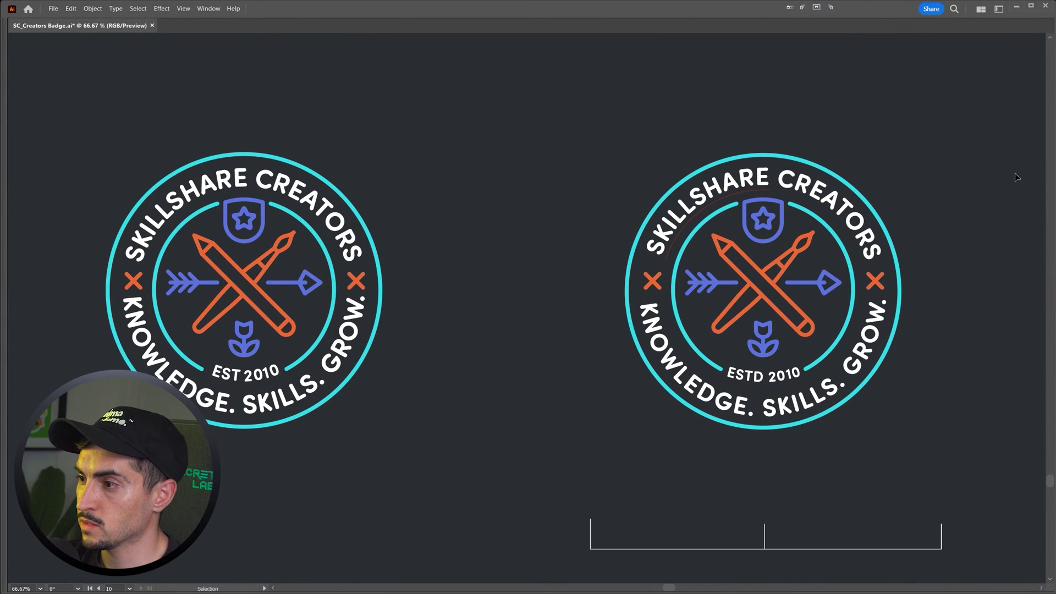
drag(1011, 180, 793, 174)
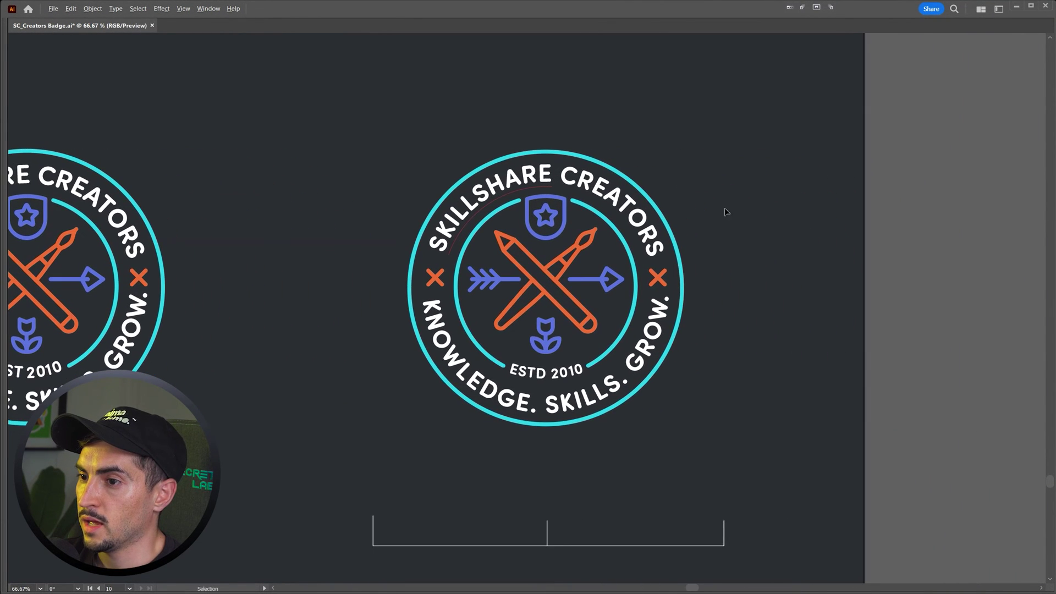
scroll(725, 211, up, 1)
drag(296, 403, 299, 393)
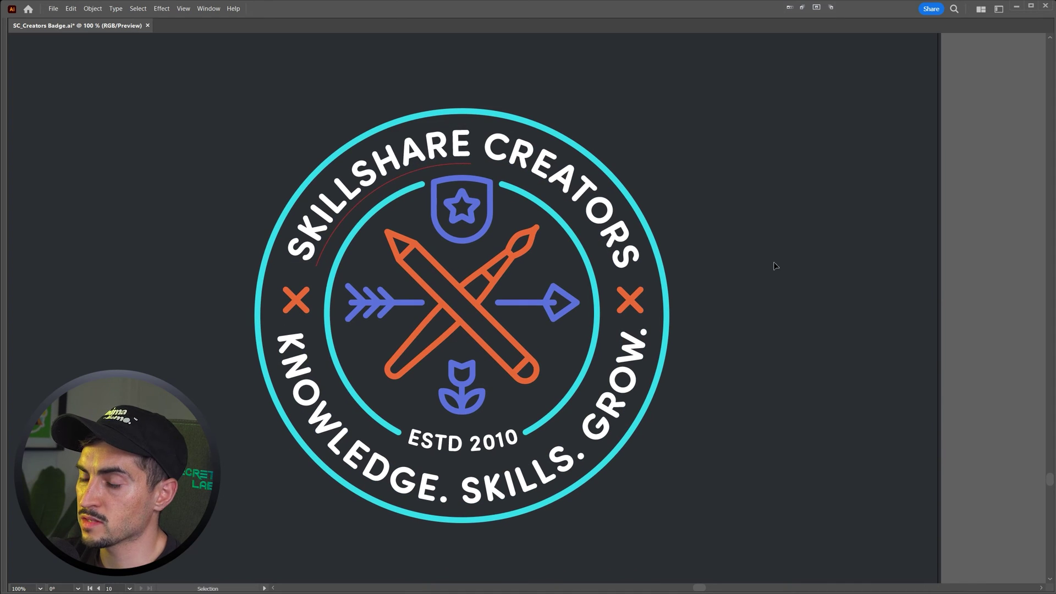